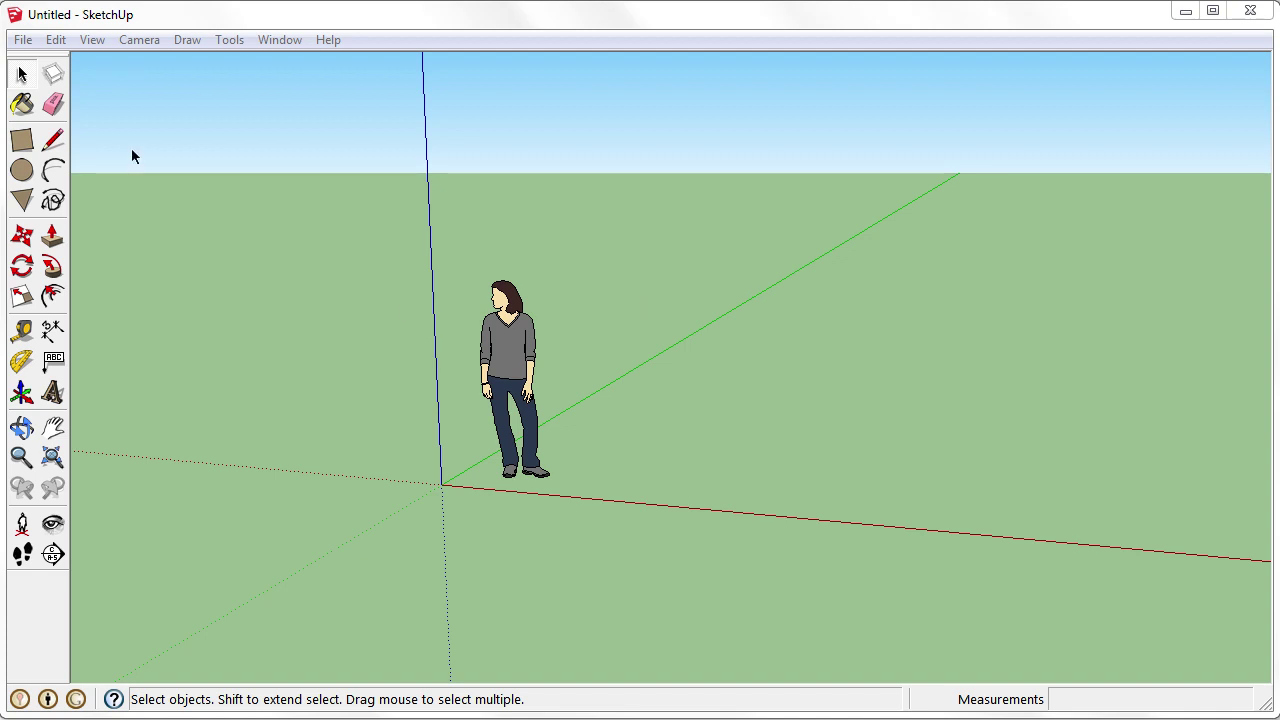
# - Delete the scale figure and model a box with one corner at the origin by extruding a ground rectangle upward
pyautogui.click(524, 338)
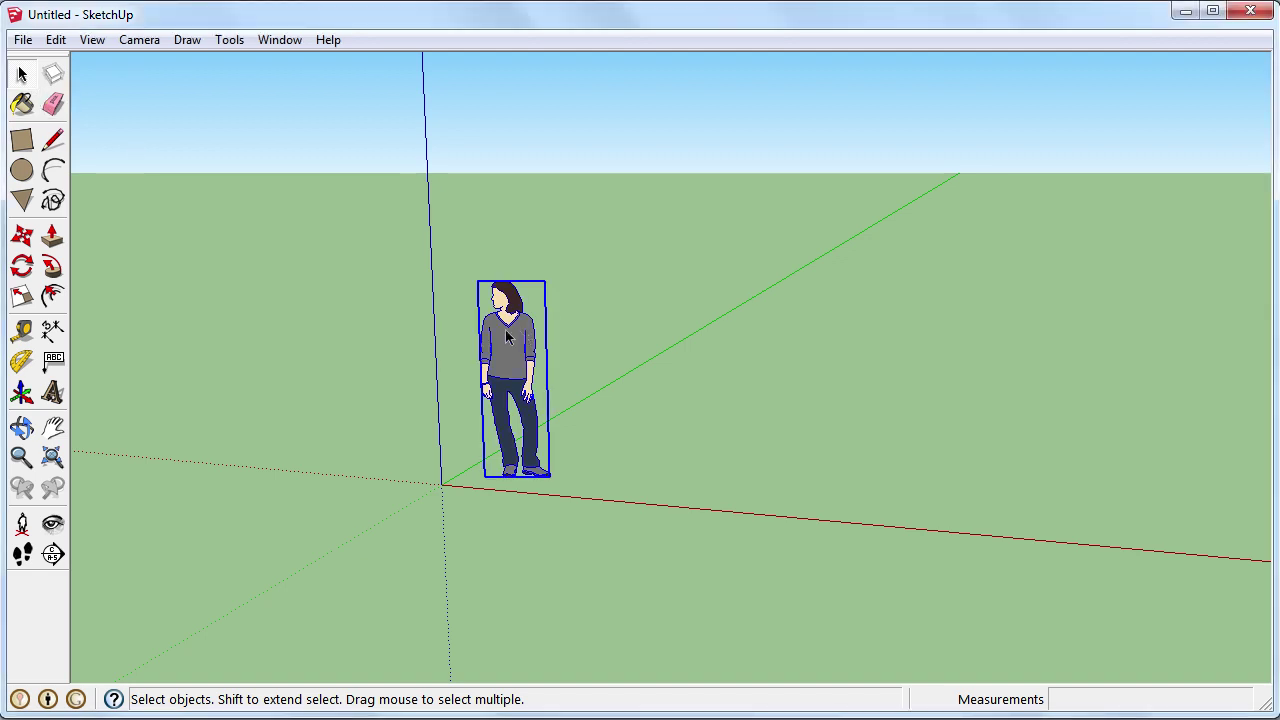
pyautogui.press('Delete')
pyautogui.press('r')
pyautogui.click(441, 483)
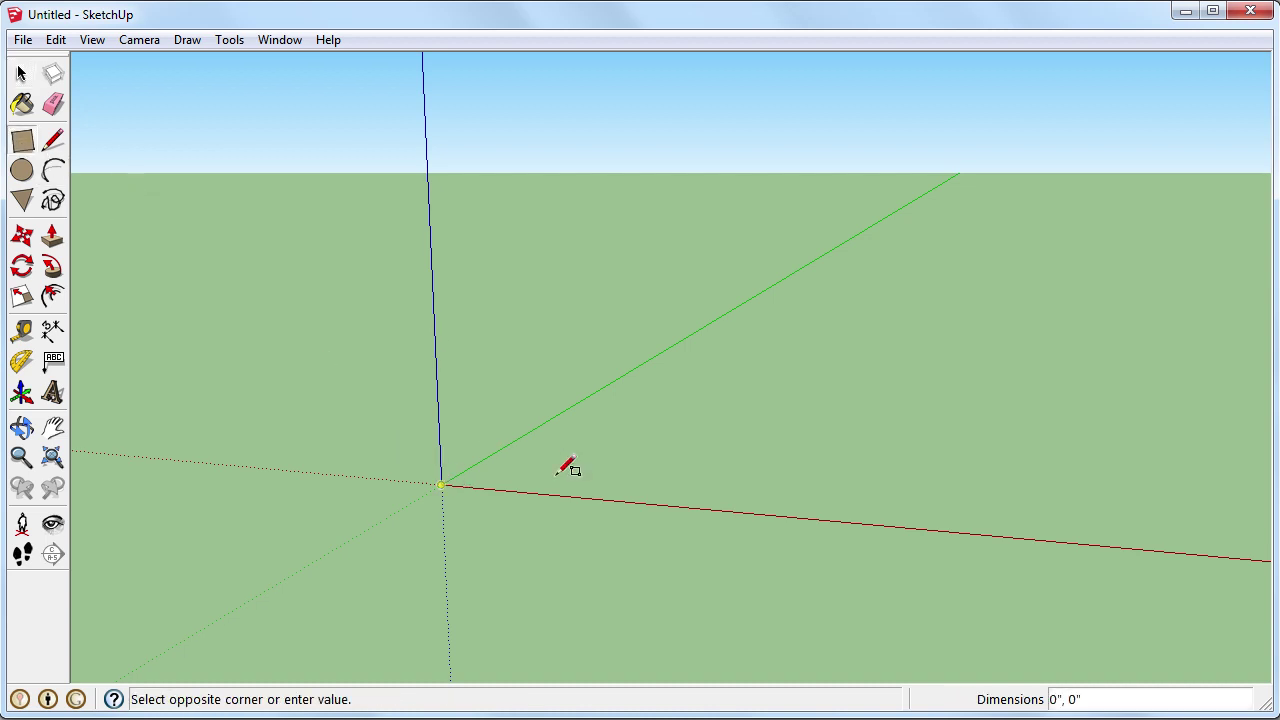
pyautogui.click(875, 430)
pyautogui.press('p')
pyautogui.moveTo(675, 445); pyautogui.dragTo(629, 214)
pyautogui.moveTo(629, 214); pyautogui.dragTo(310, 280, button='middle')
pyautogui.press('l')
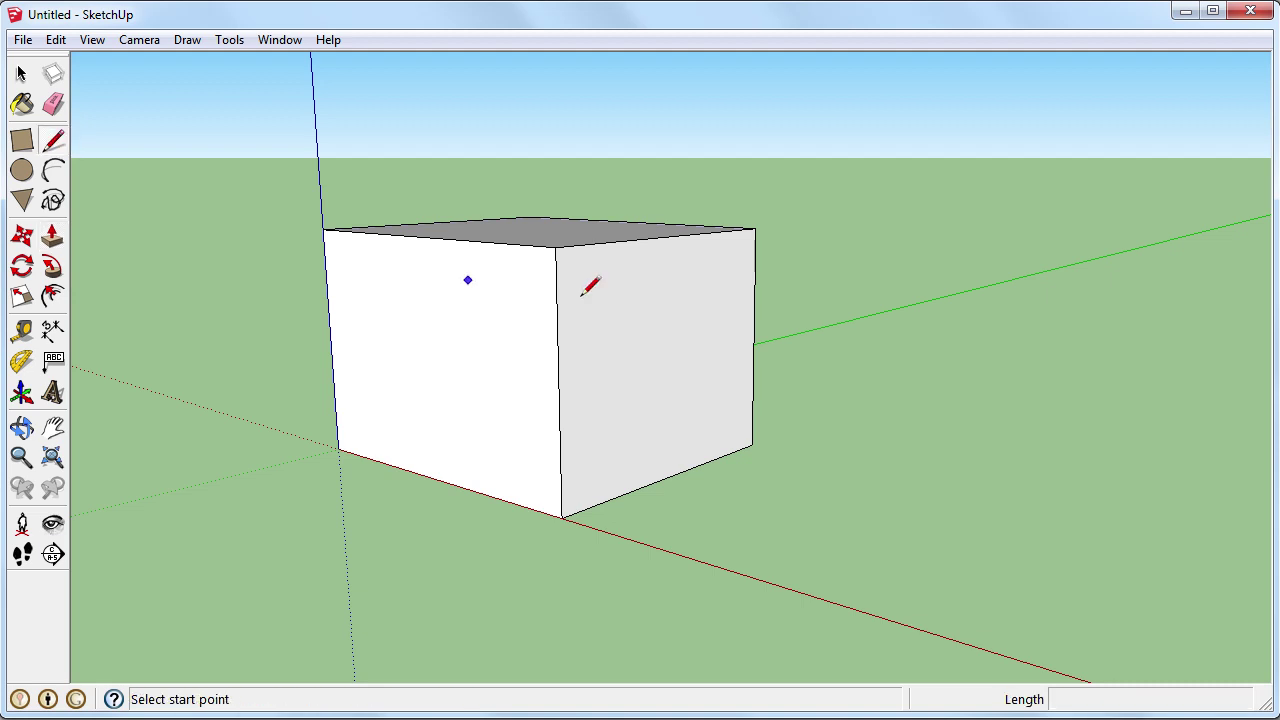
pyautogui.click(557, 306)
pyautogui.click(637, 295)
pyautogui.click(637, 366)
pyautogui.click(676, 370)
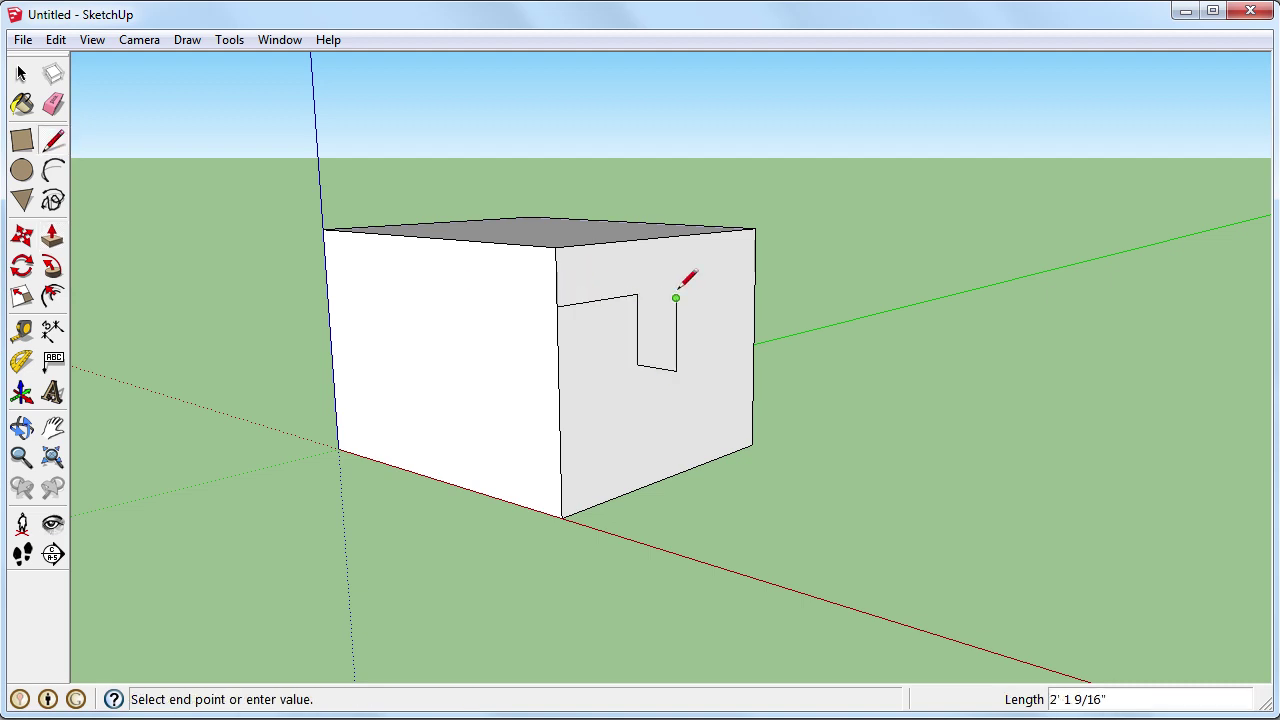
pyautogui.click(676, 298)
pyautogui.click(726, 303)
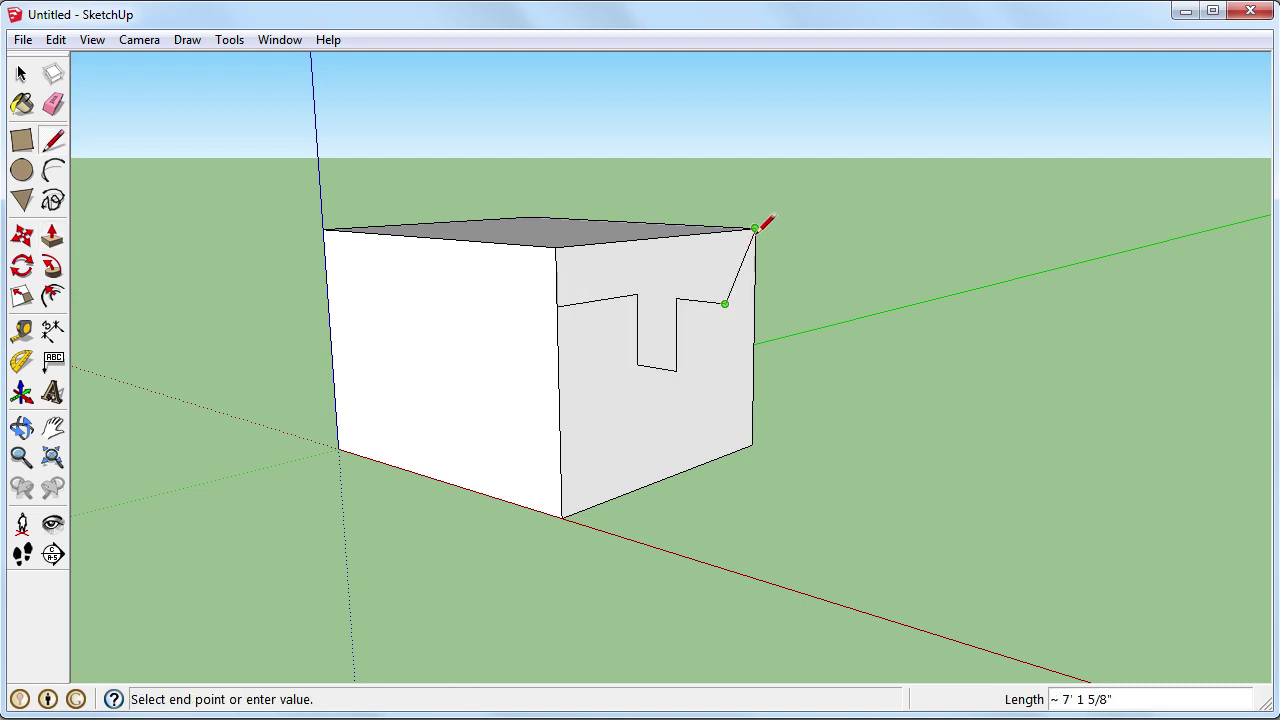
pyautogui.click(755, 252)
pyautogui.click(53, 236)
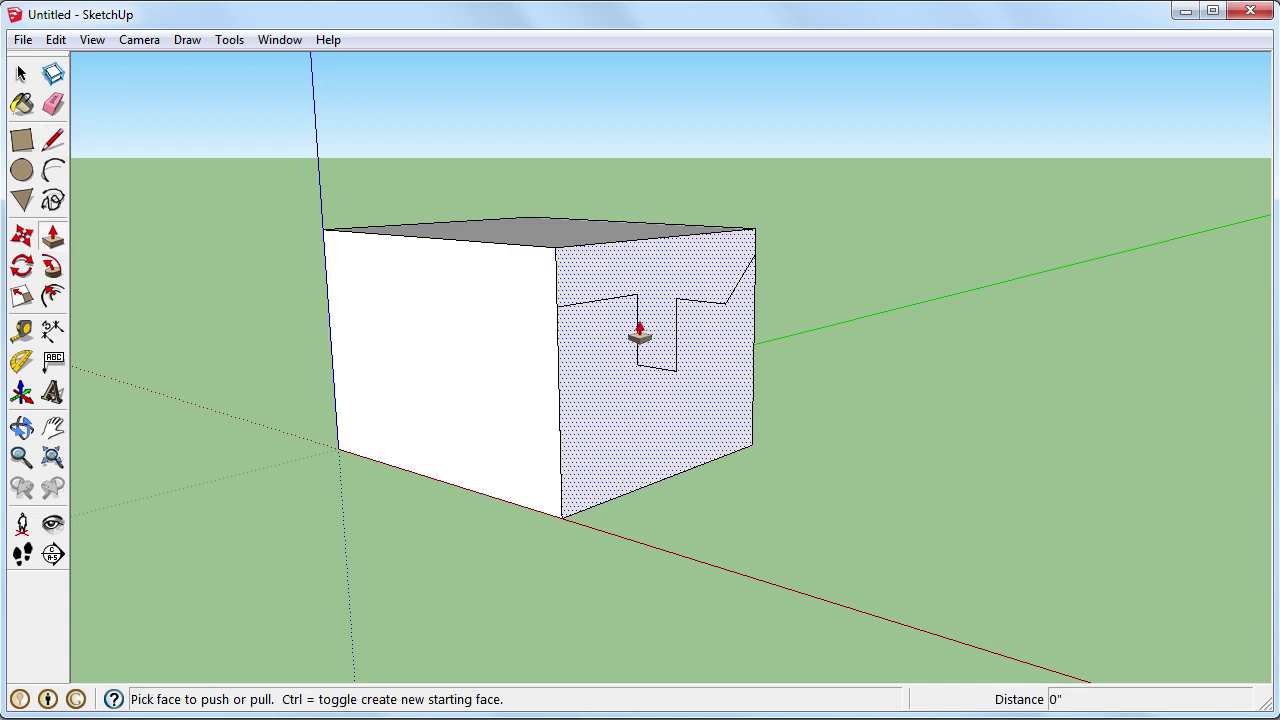
pyautogui.moveTo(647, 345); pyautogui.dragTo(506, 346, button='middle')
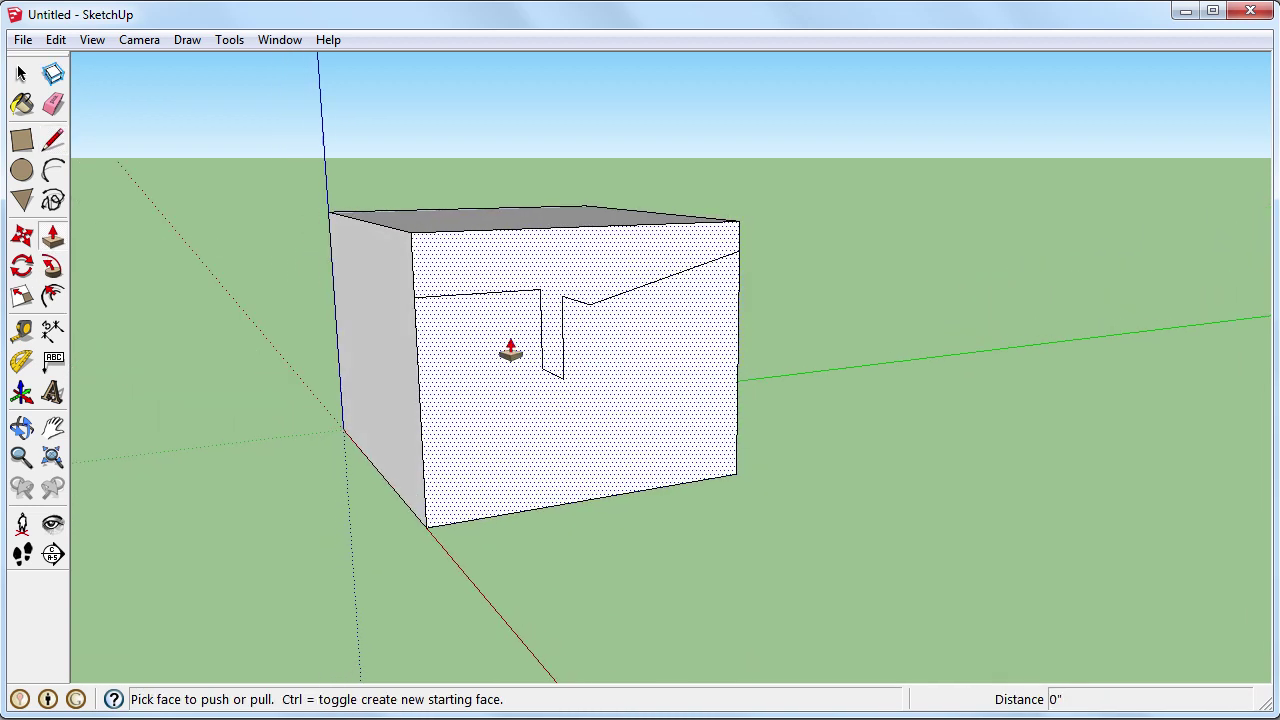
pyautogui.click(18, 80)
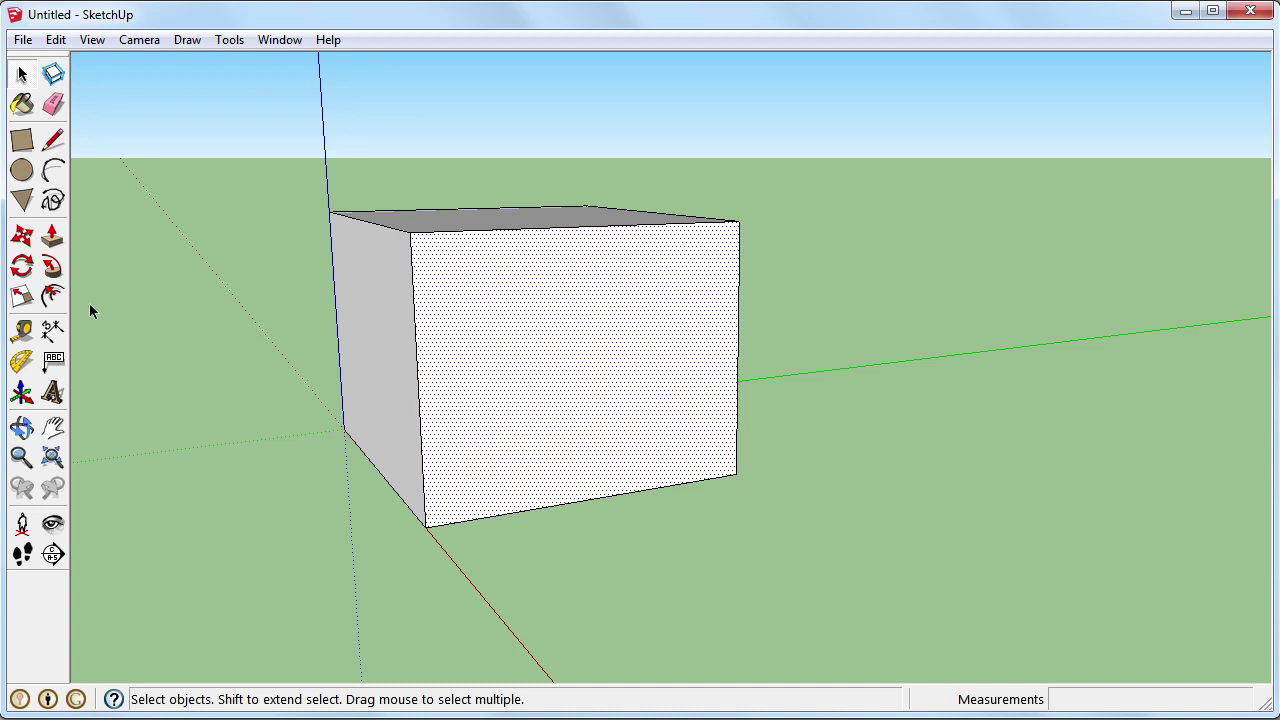
# - Draw a notched line profile across the box's front face, from one vertical edge to the other, with an angled segment after the notch
pyautogui.click(52, 135)
pyautogui.click(414, 319)
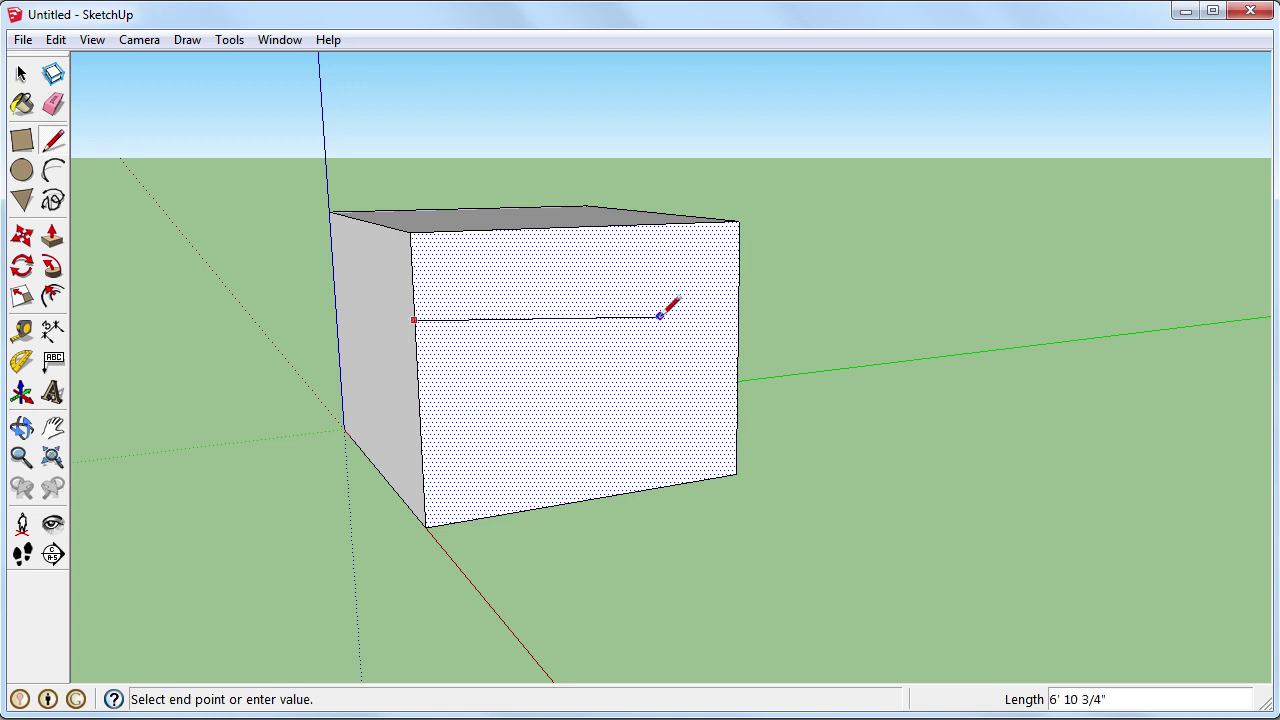
pyautogui.click(660, 315)
pyautogui.hotkey('ctrl', 'z')
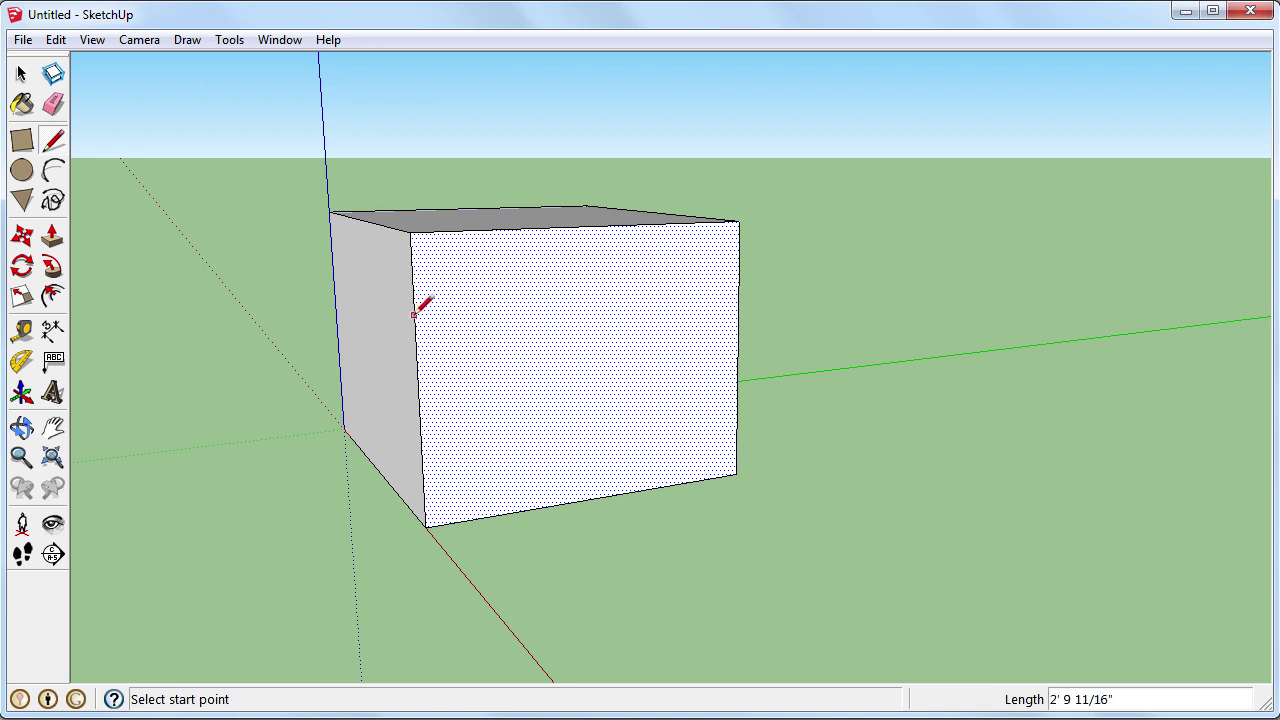
pyautogui.click(414, 315)
pyautogui.click(586, 303)
pyautogui.click(586, 400)
pyautogui.click(692, 386)
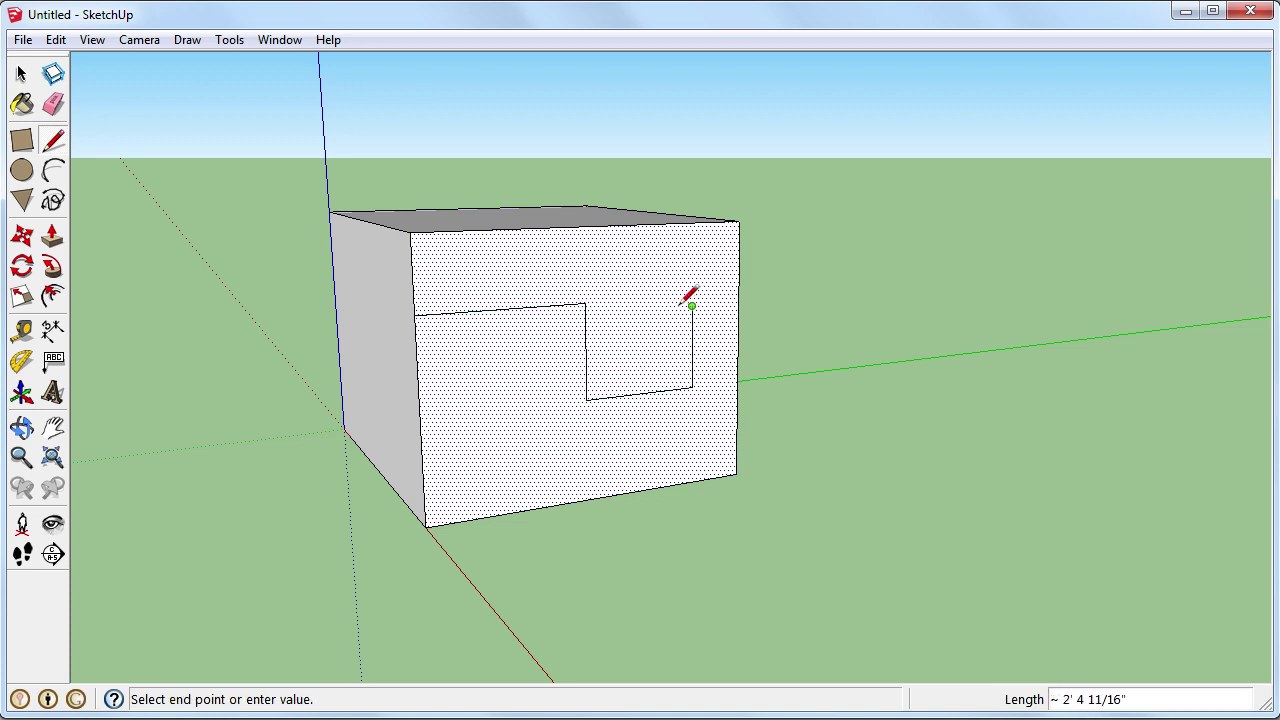
pyautogui.click(692, 305)
pyautogui.click(638, 268)
pyautogui.click(740, 263)
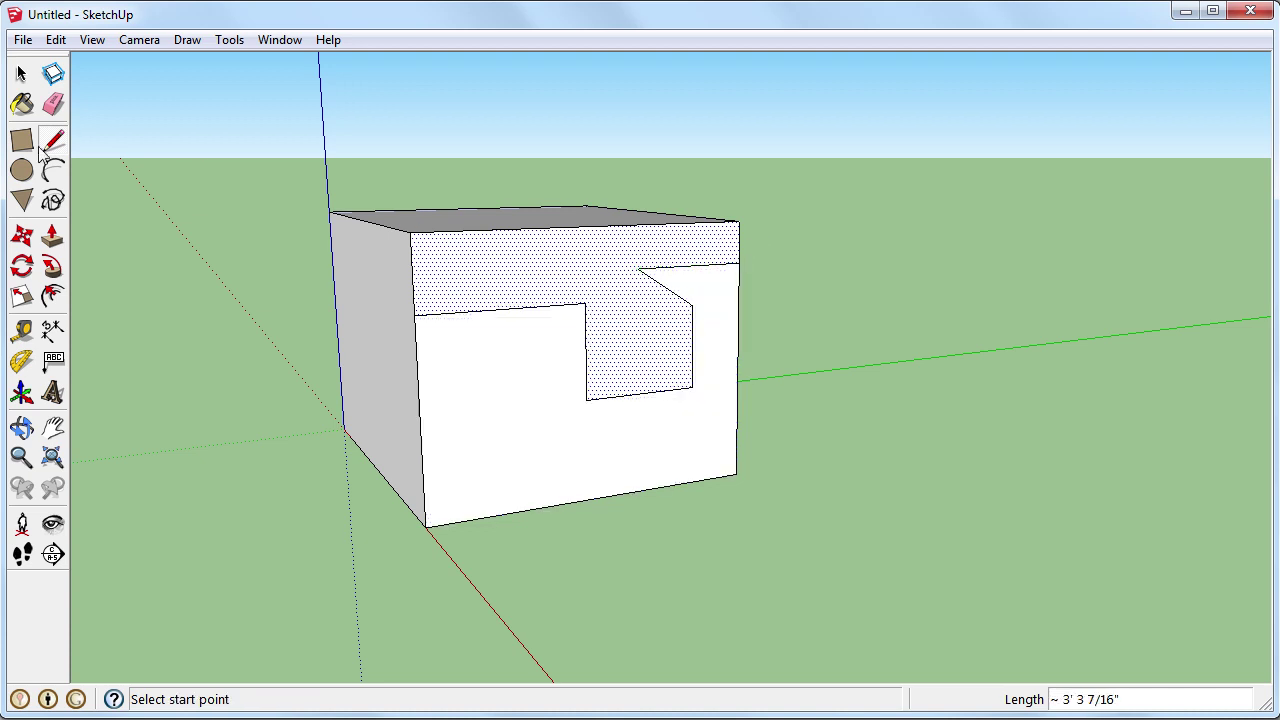
# - Push the upper region of the divided face about 4' 1" into the box
pyautogui.click(53, 234)
pyautogui.click(489, 268)
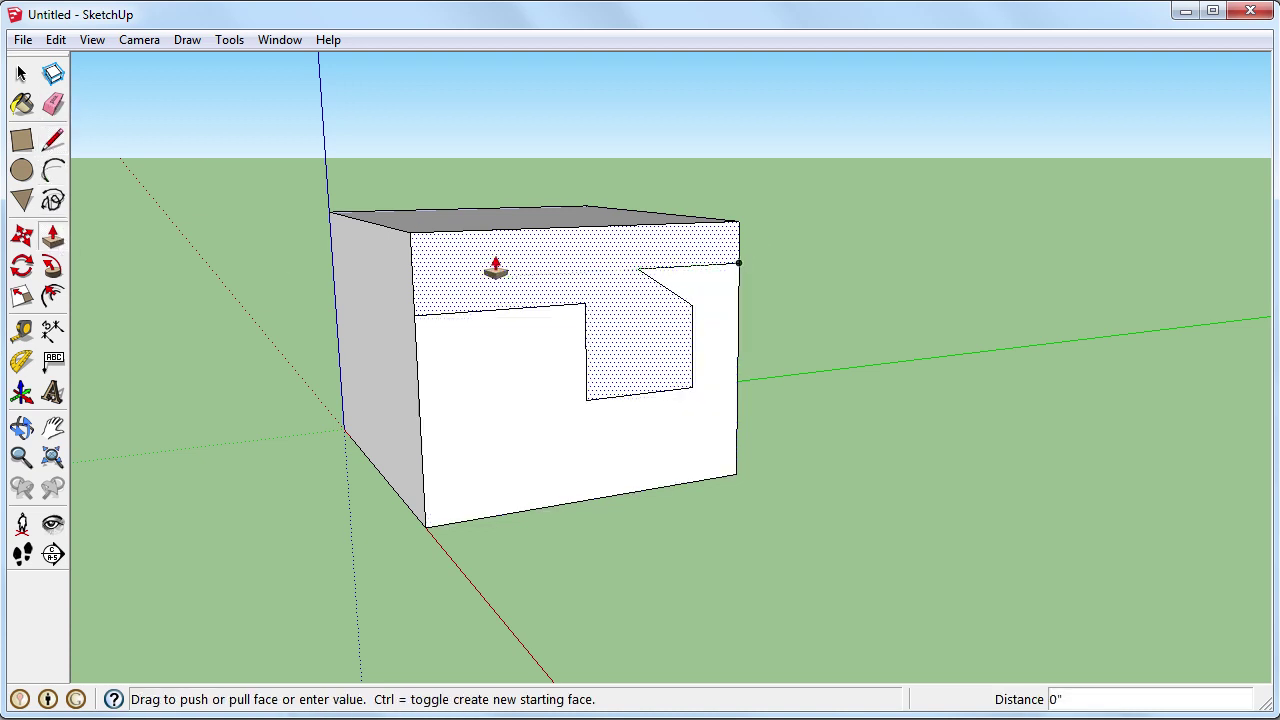
pyautogui.click(458, 247)
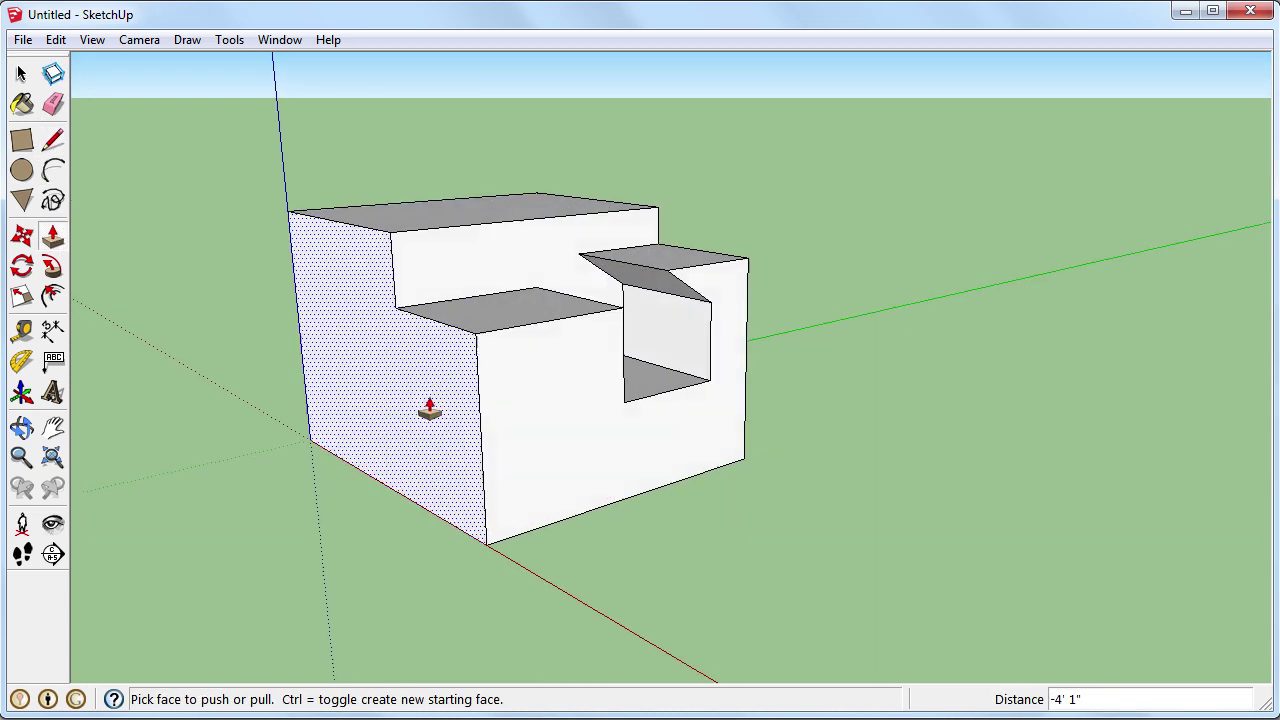
pyautogui.click(21, 72)
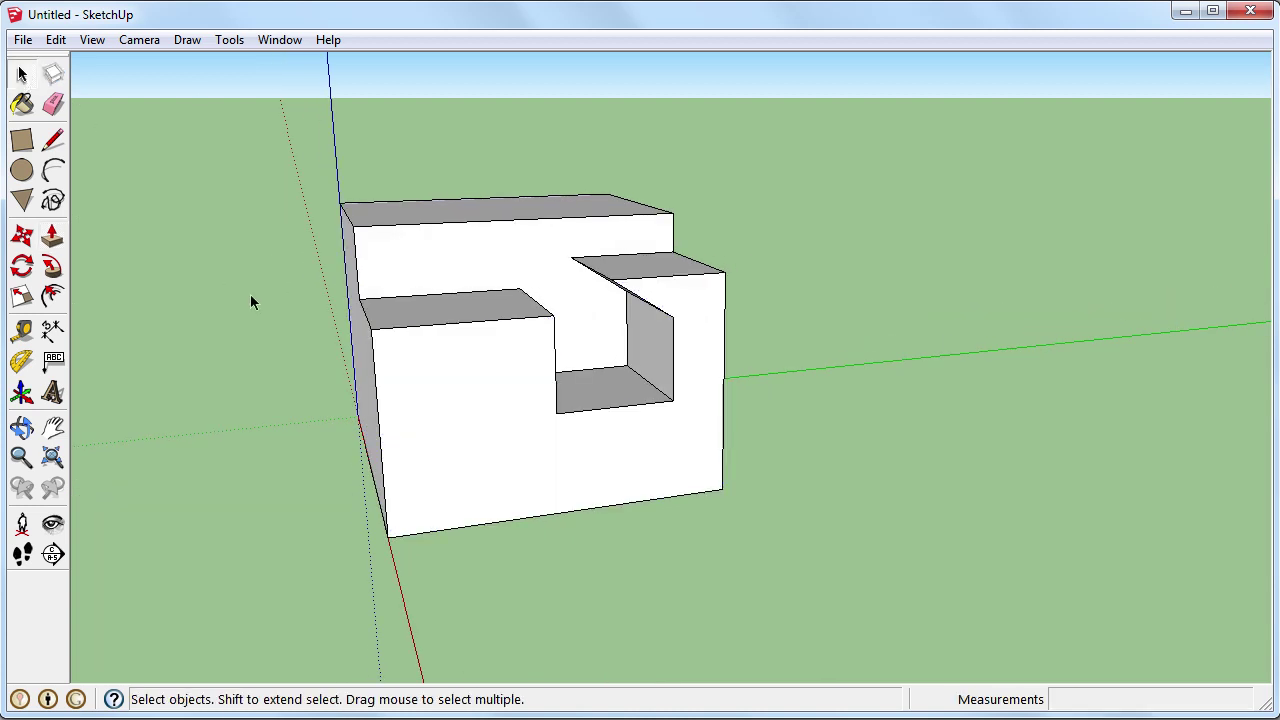
pyautogui.moveTo(250, 294); pyautogui.dragTo(505, 355, button='middle')
pyautogui.moveTo(387, 245); pyautogui.dragTo(376, 319, button='middle')
pyautogui.moveTo(417, 349); pyautogui.dragTo(759, 576)
pyautogui.moveTo(280, 557); pyautogui.dragTo(740, 222)
pyautogui.click(749, 367)
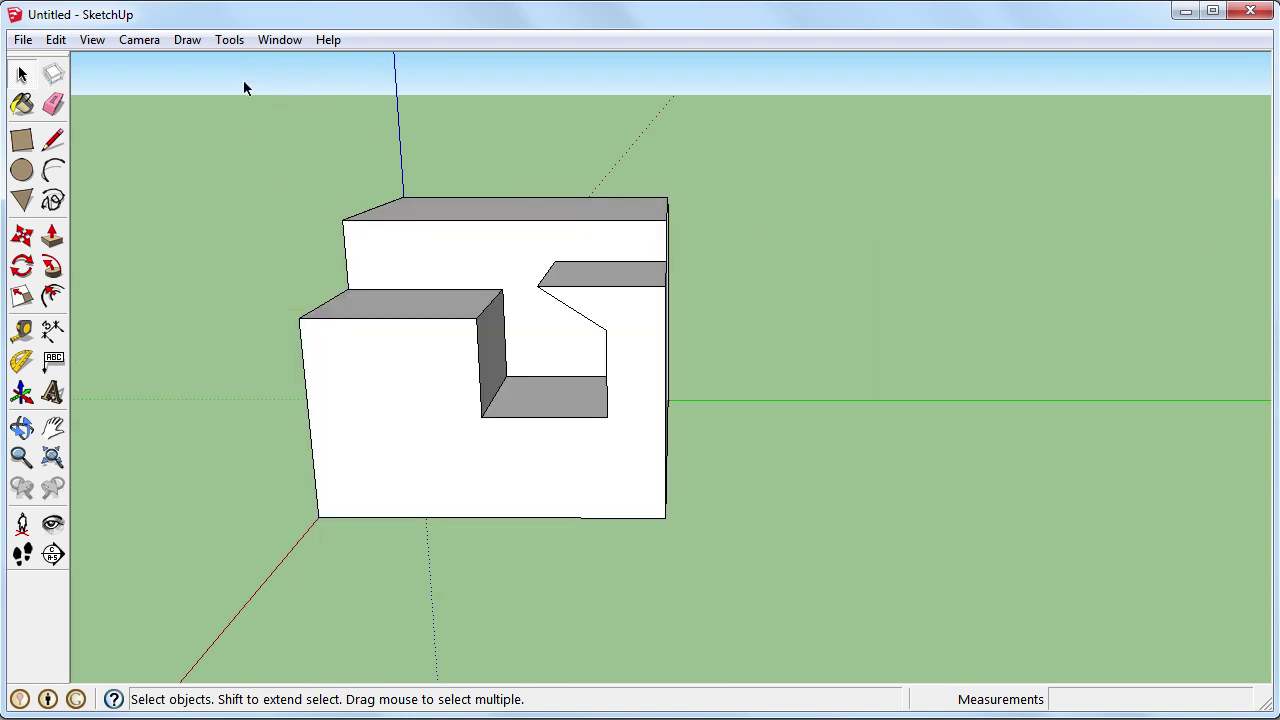
# - Place a section plane on the recessed vertical face at the upper part of the block
pyautogui.click(229, 40)
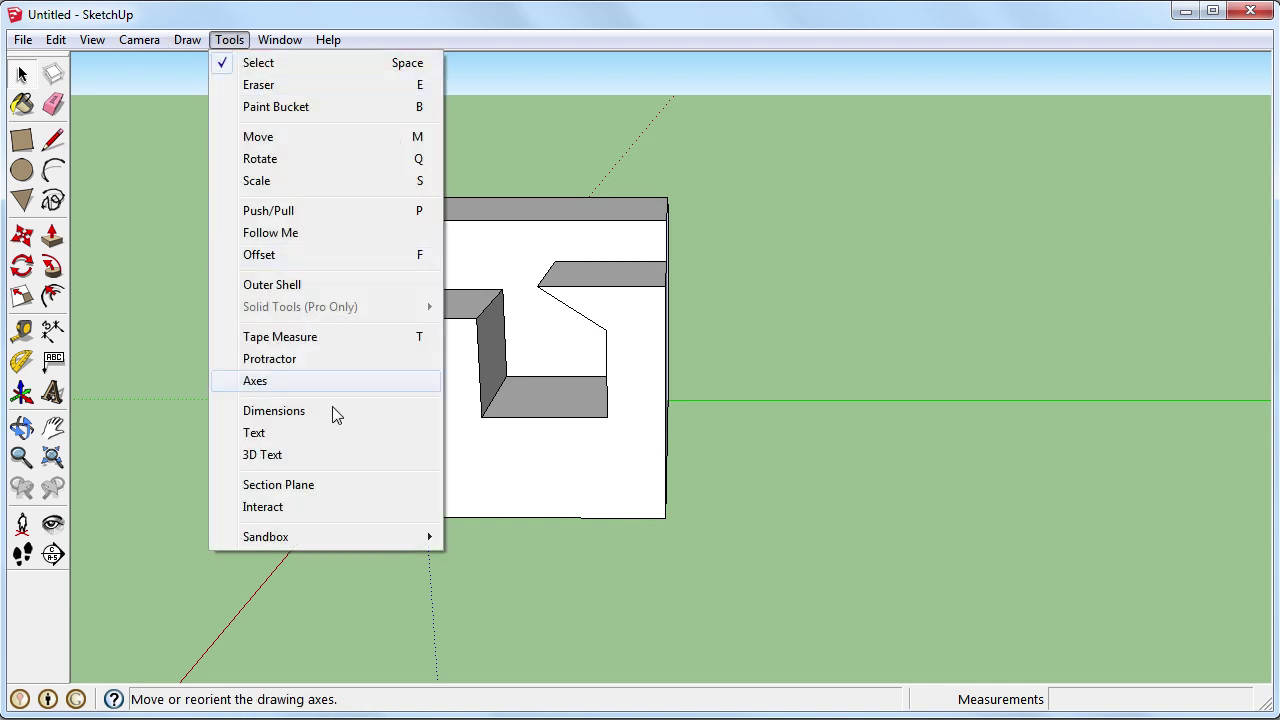
pyautogui.click(325, 490)
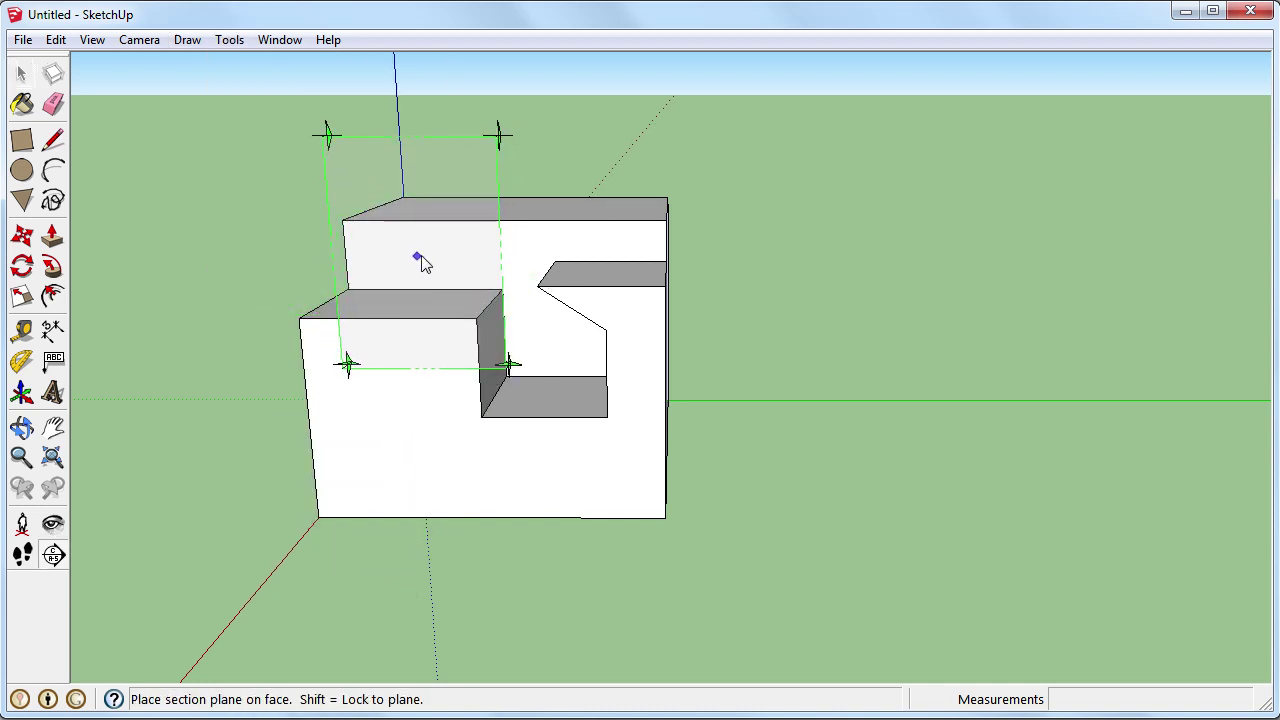
pyautogui.moveTo(420, 257); pyautogui.dragTo(483, 249, button='middle')
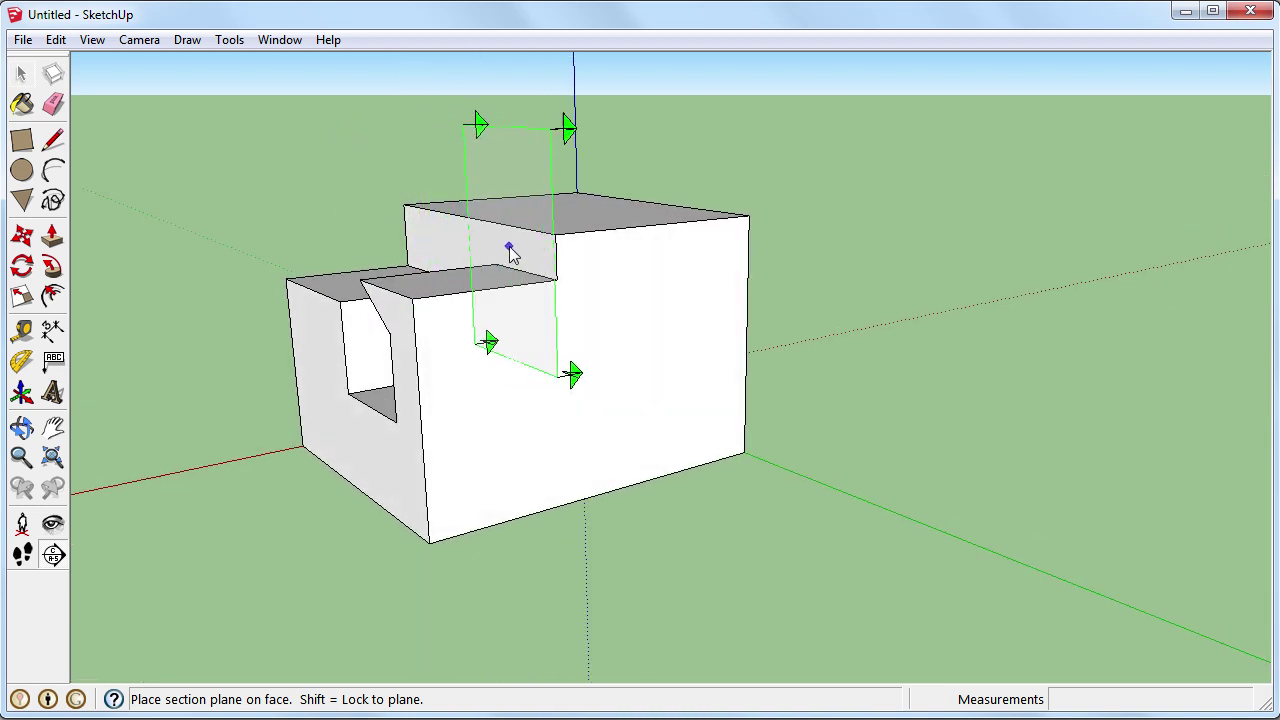
pyautogui.moveTo(537, 387); pyautogui.dragTo(349, 357, button='middle')
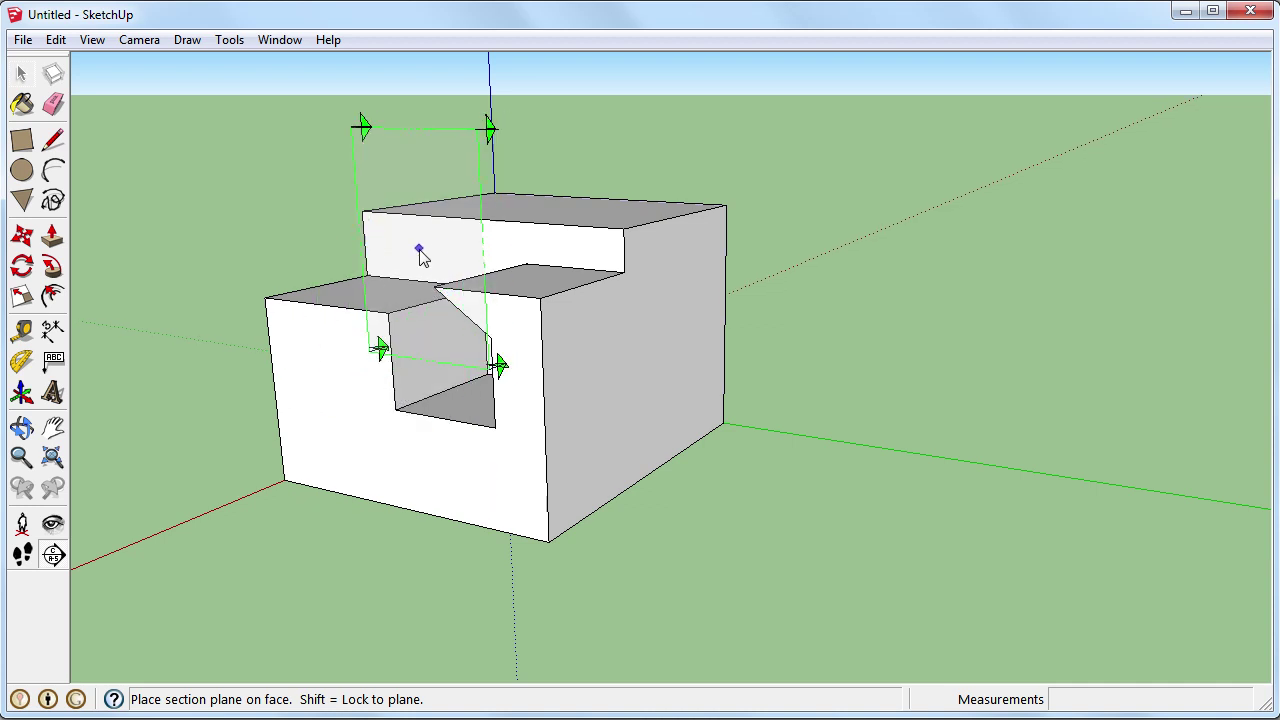
pyautogui.click(550, 245)
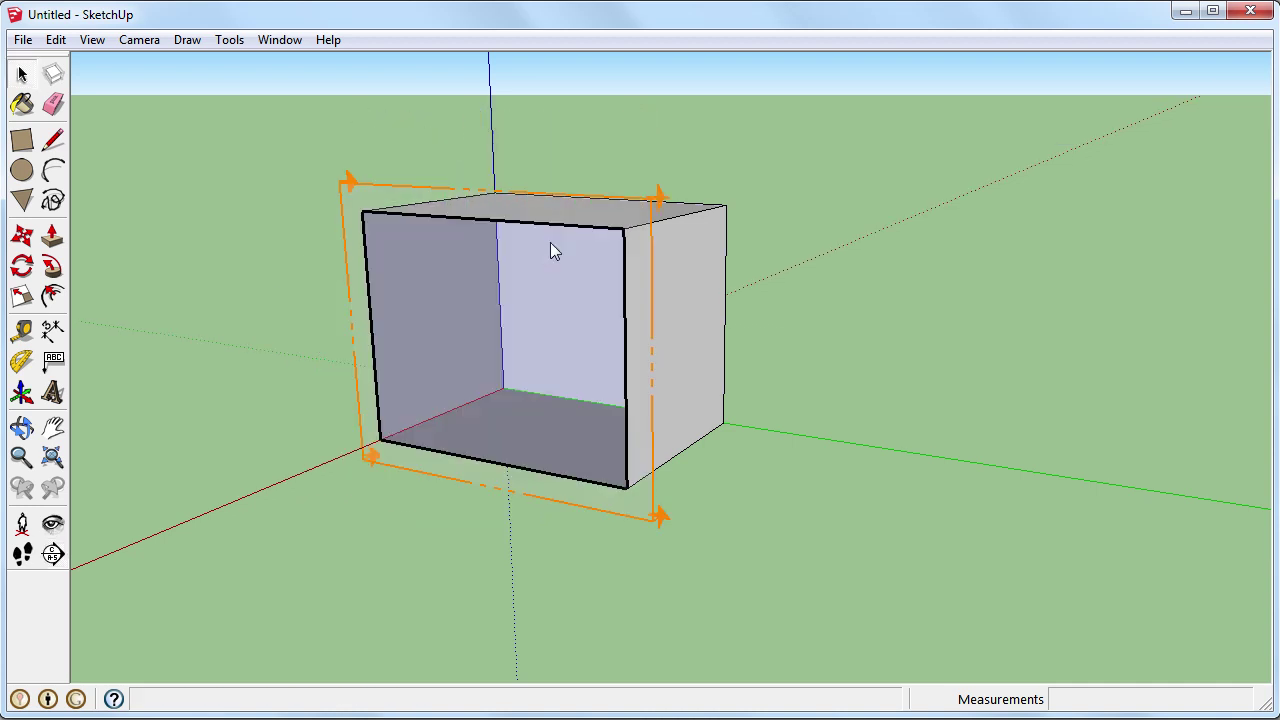
pyautogui.press('space')
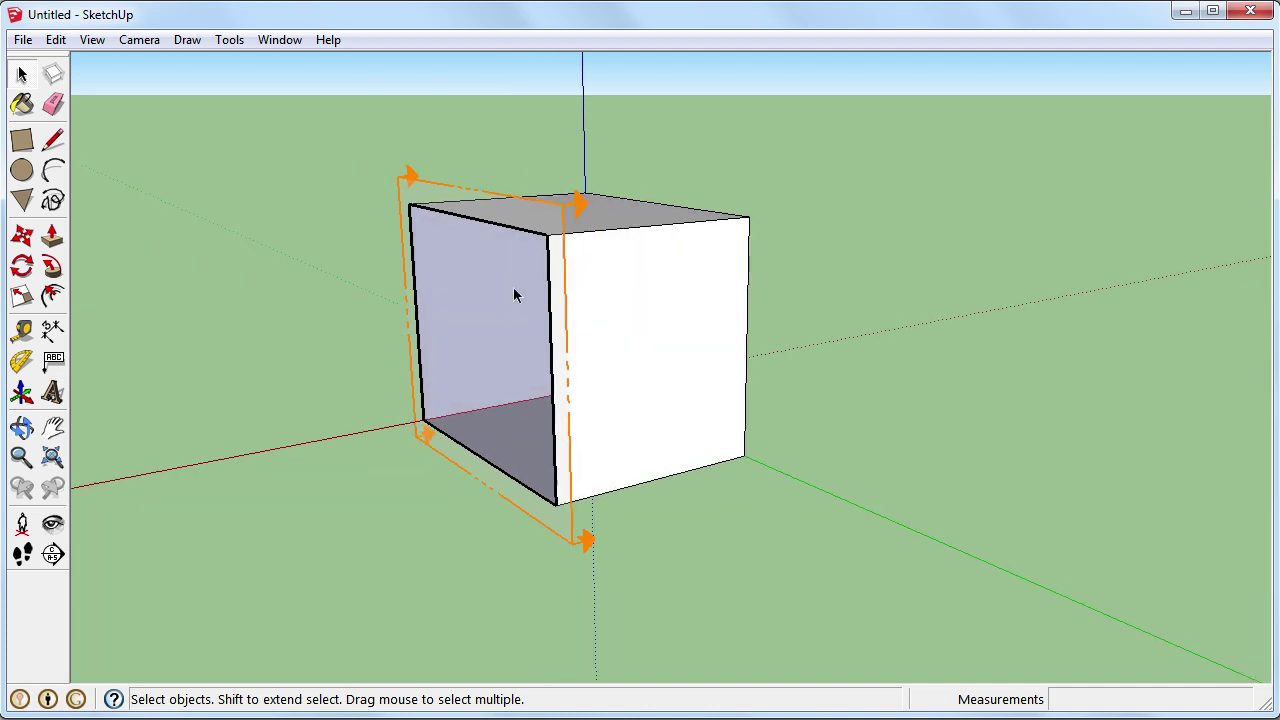
# - Switch the section plane's active cut off and back on
pyautogui.moveTo(511, 300); pyautogui.dragTo(439, 439, button='middle')
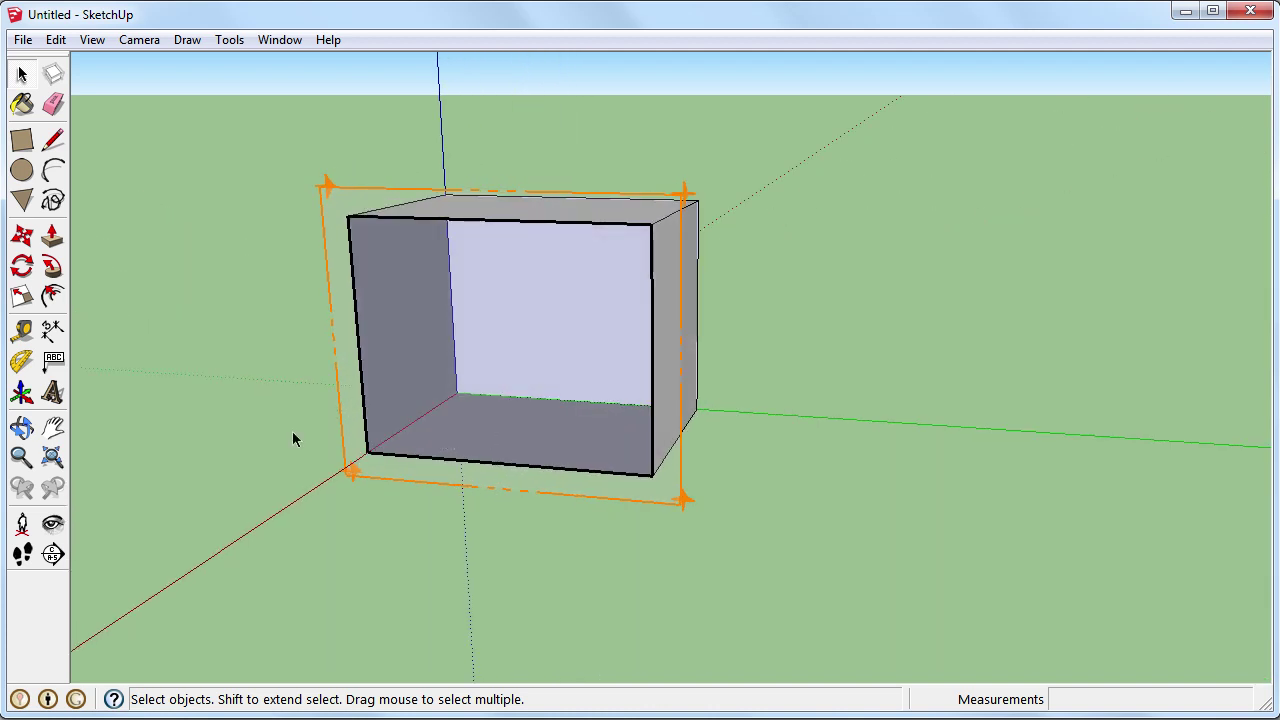
pyautogui.moveTo(280, 545); pyautogui.dragTo(660, 325)
pyautogui.click(655, 199)
pyautogui.rightClick(652, 200)
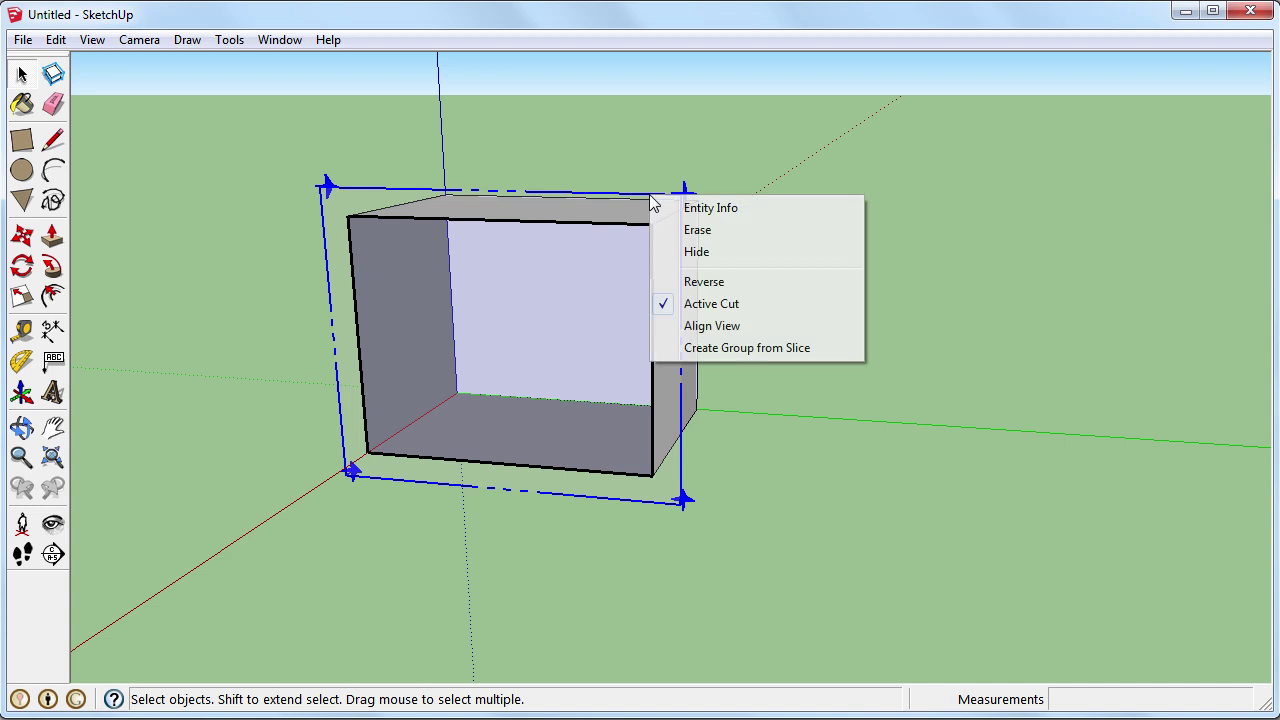
pyautogui.click(731, 305)
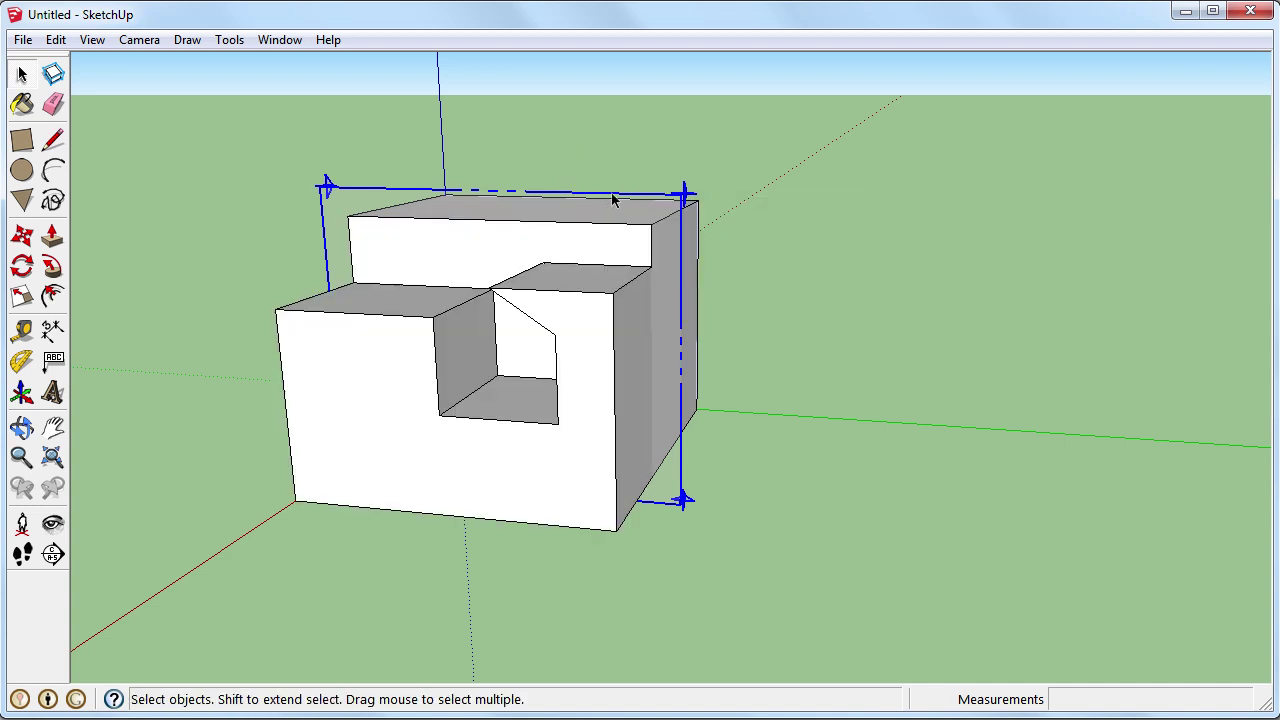
pyautogui.rightClick(613, 200)
pyautogui.click(717, 309)
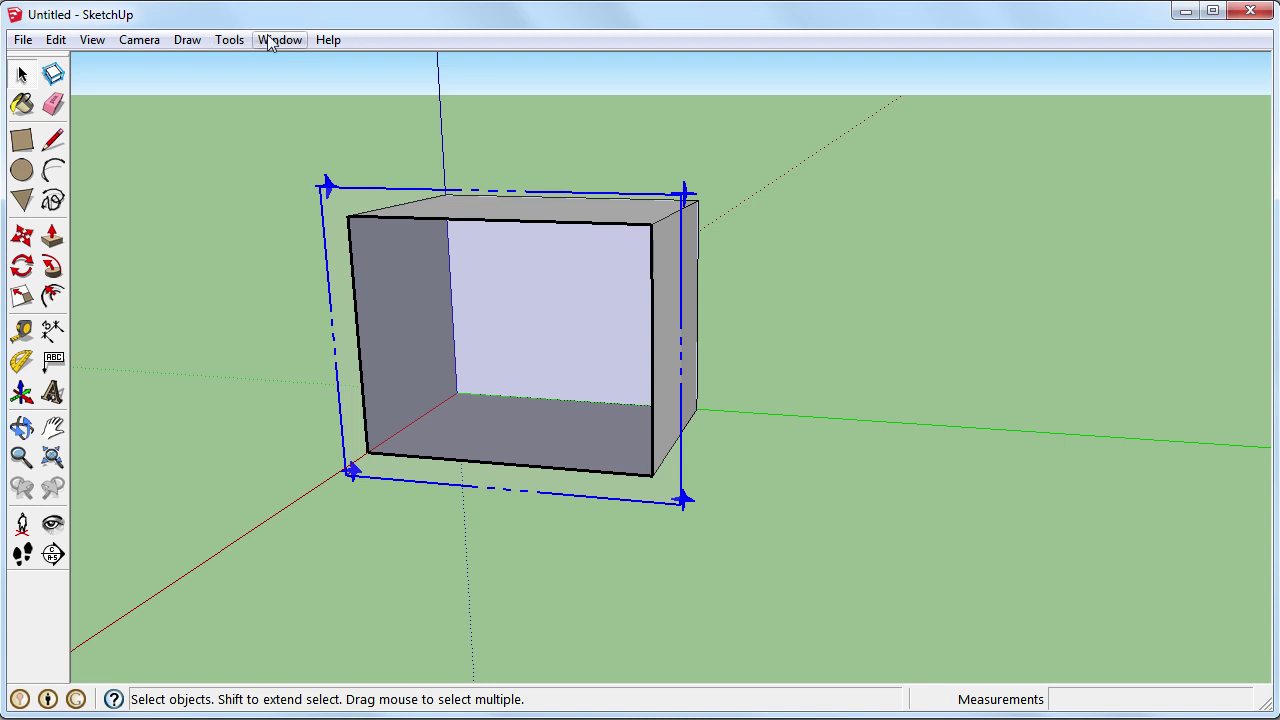
# - Open the scene manager and add two scenes of the current view
pyautogui.click(268, 42)
pyautogui.click(334, 240)
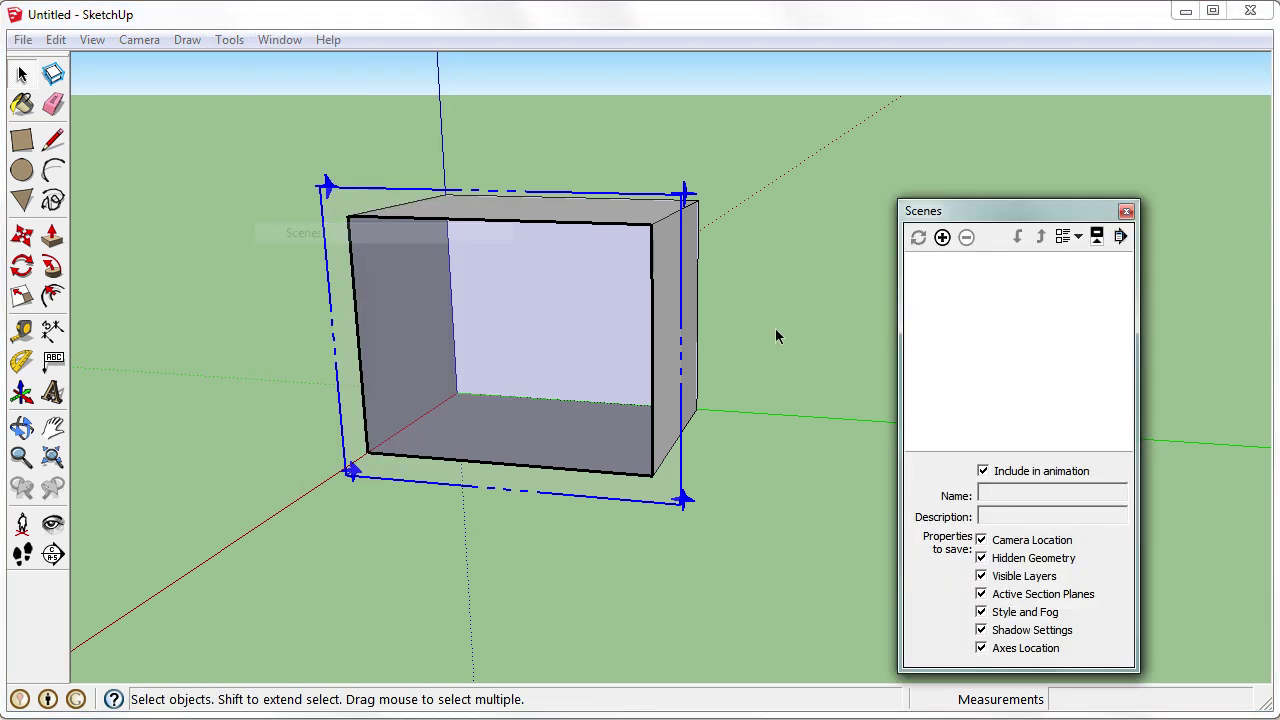
pyautogui.click(942, 238)
pyautogui.click(942, 238)
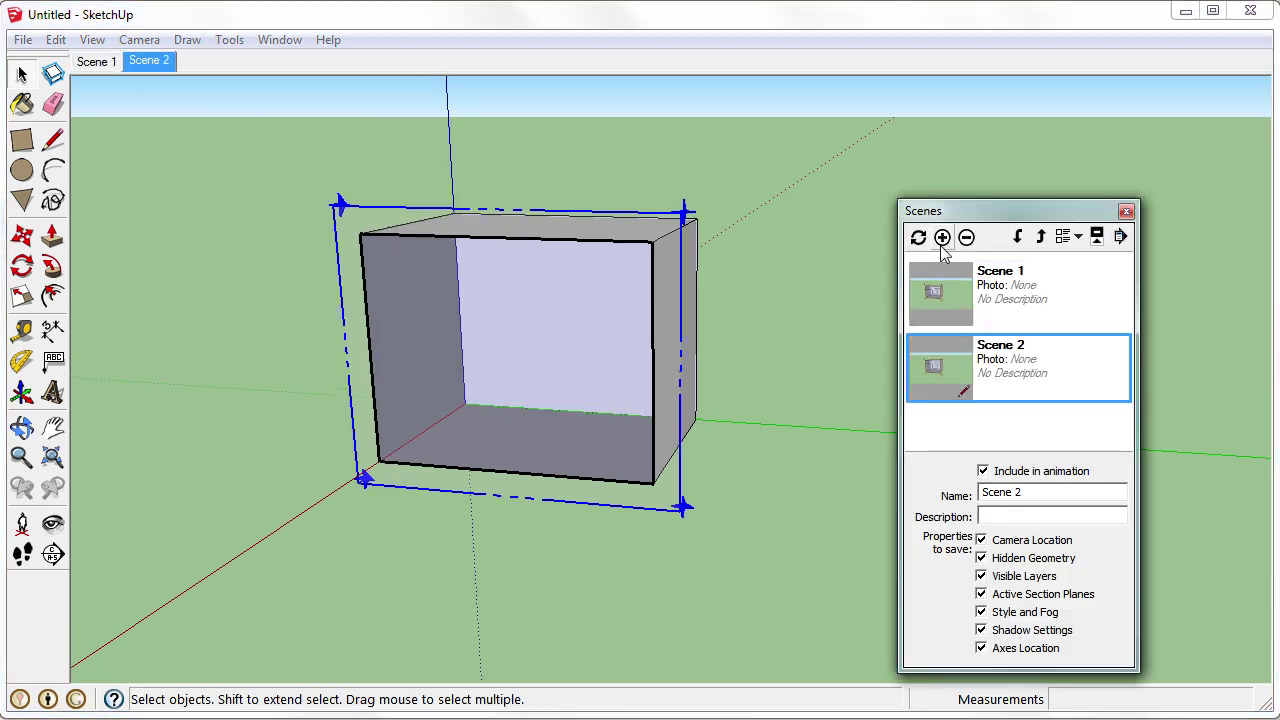
# - Activate Scene 1 and turn off the section plane's active cut
pyautogui.click(1013, 289)
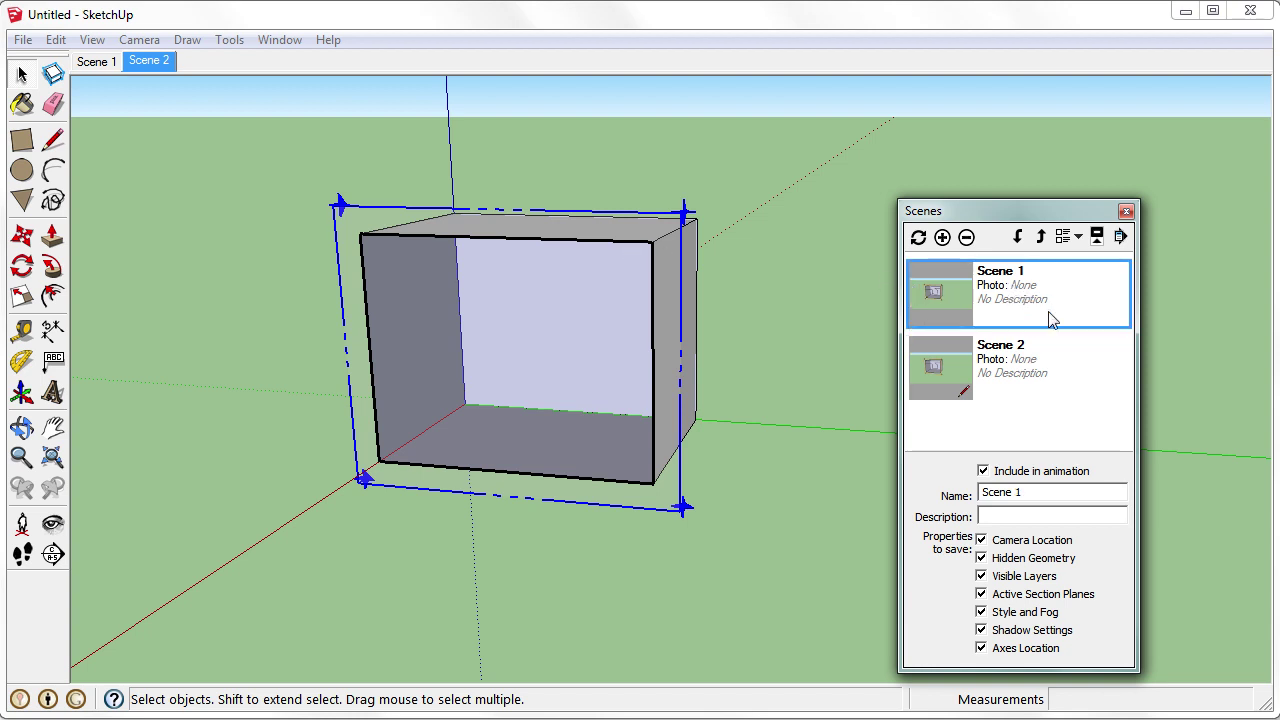
pyautogui.click(1049, 360)
pyautogui.doubleClick(1025, 291)
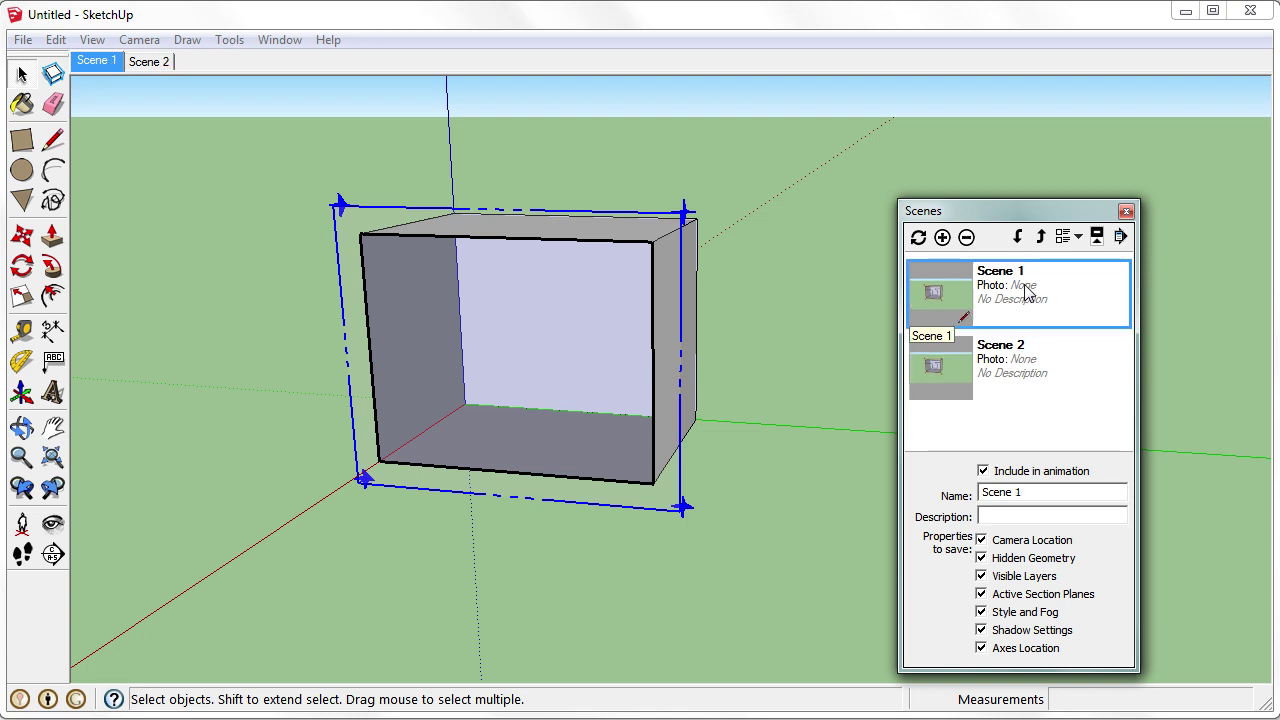
pyautogui.click(680, 209)
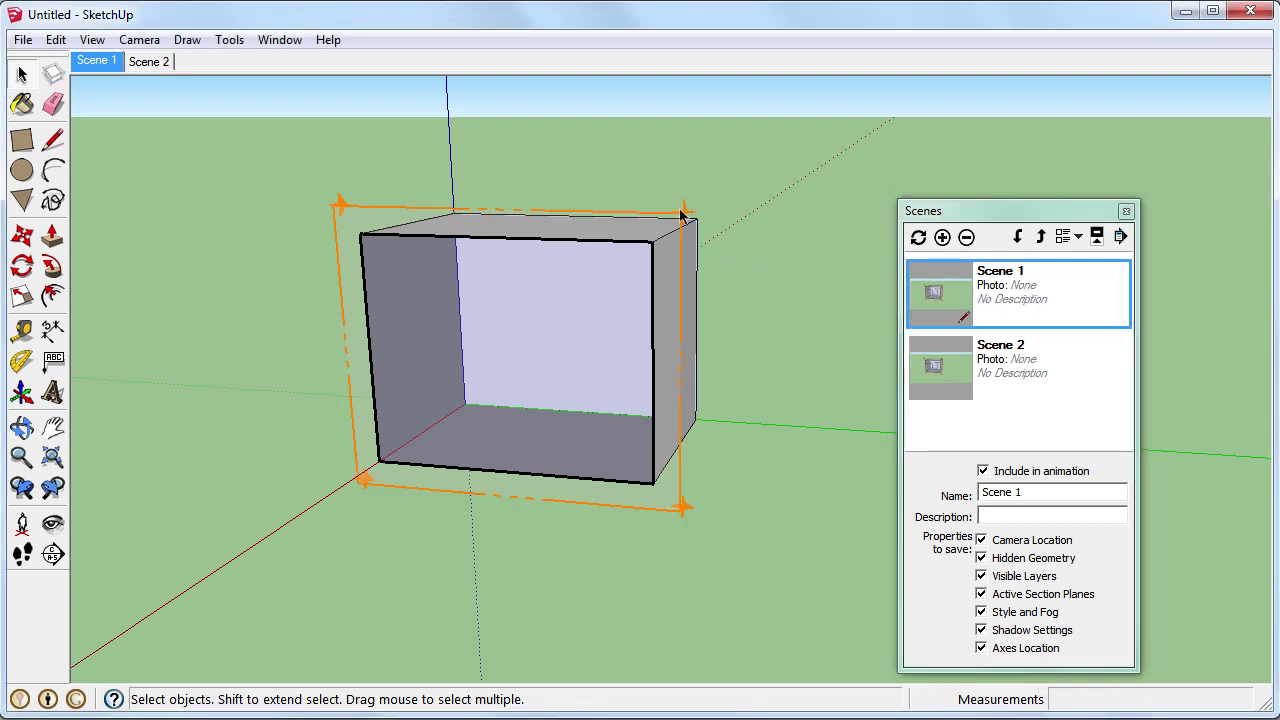
pyautogui.rightClick(658, 216)
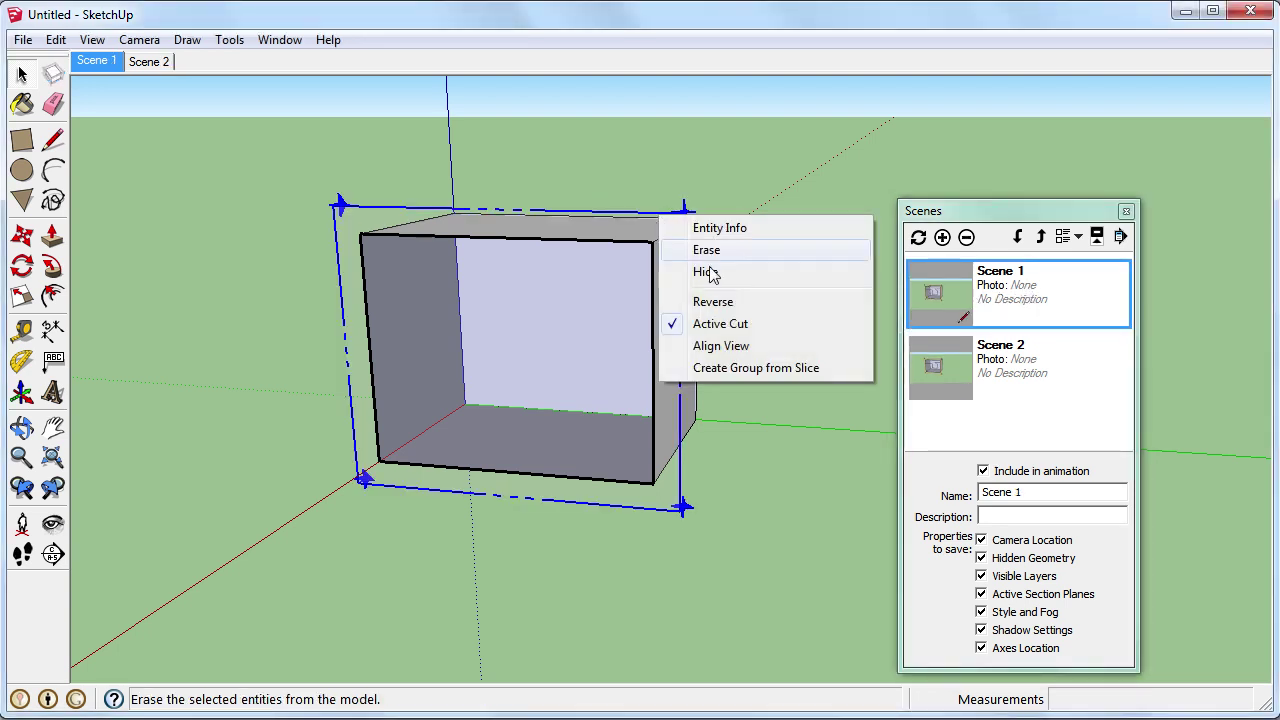
pyautogui.click(726, 327)
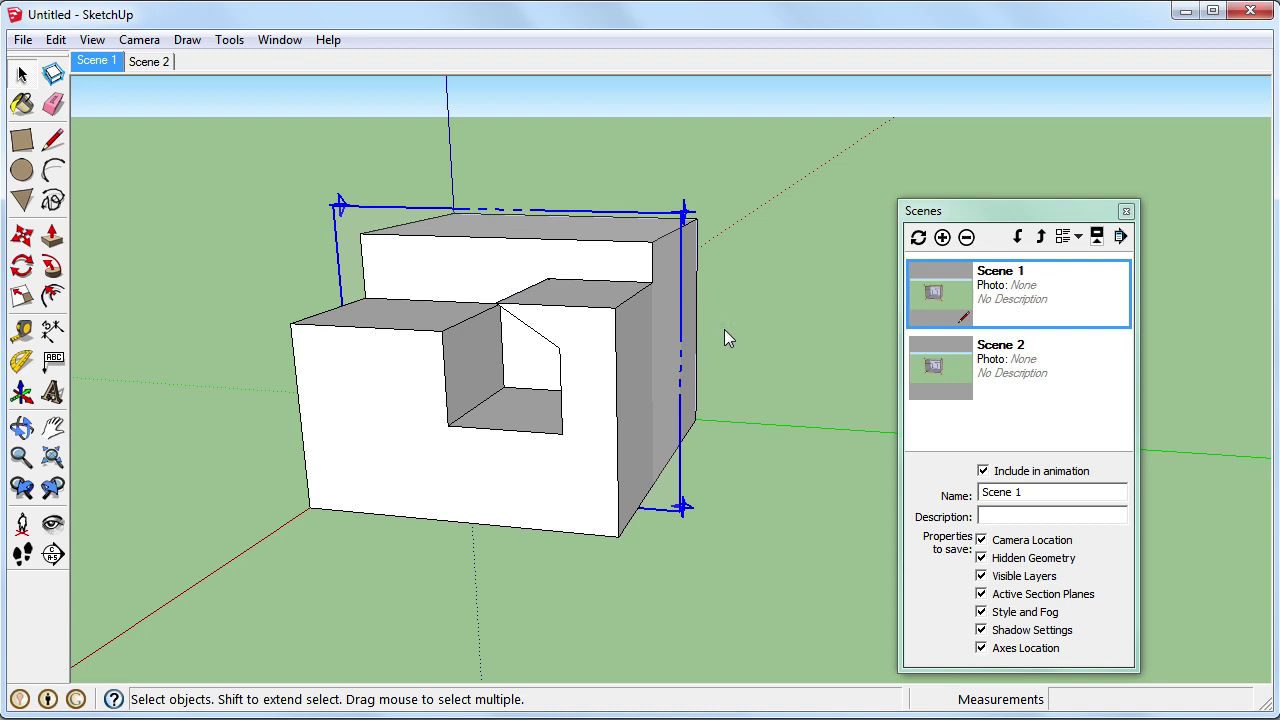
# - Update Scene 1 with all of its properties so it stores the uncut block
pyautogui.rightClick(1059, 306)
pyautogui.click(1067, 333)
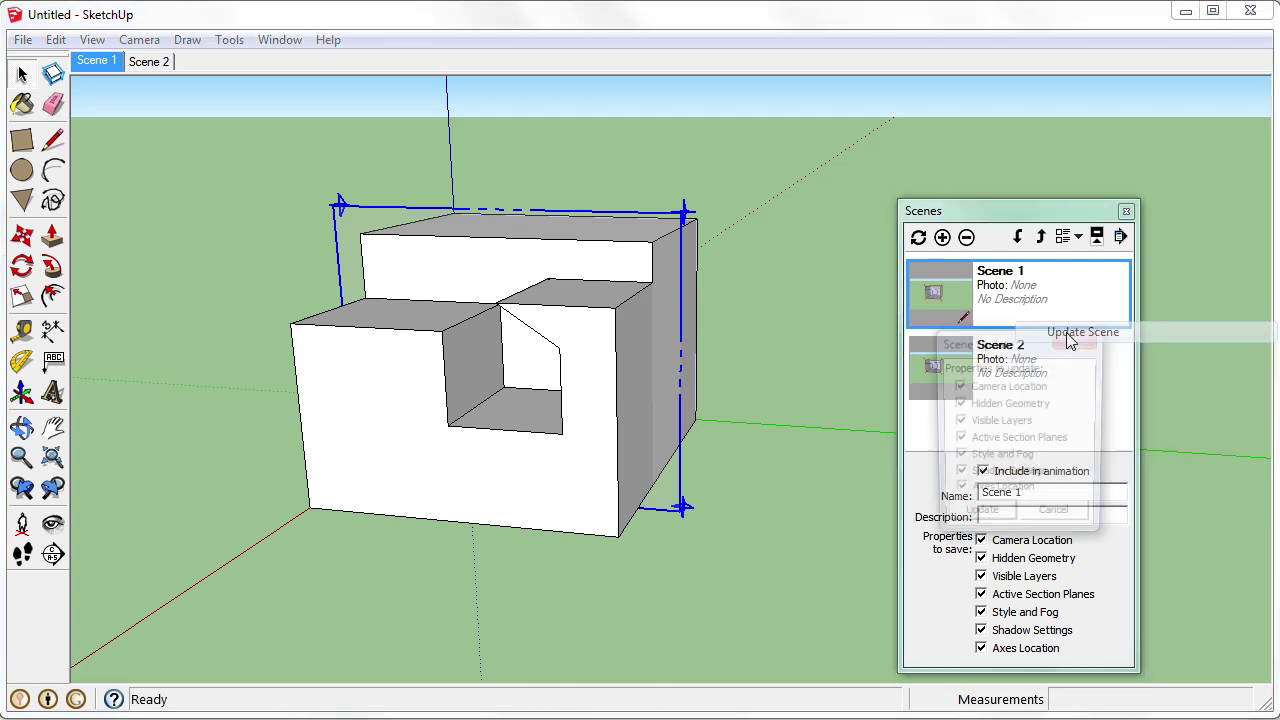
pyautogui.click(990, 524)
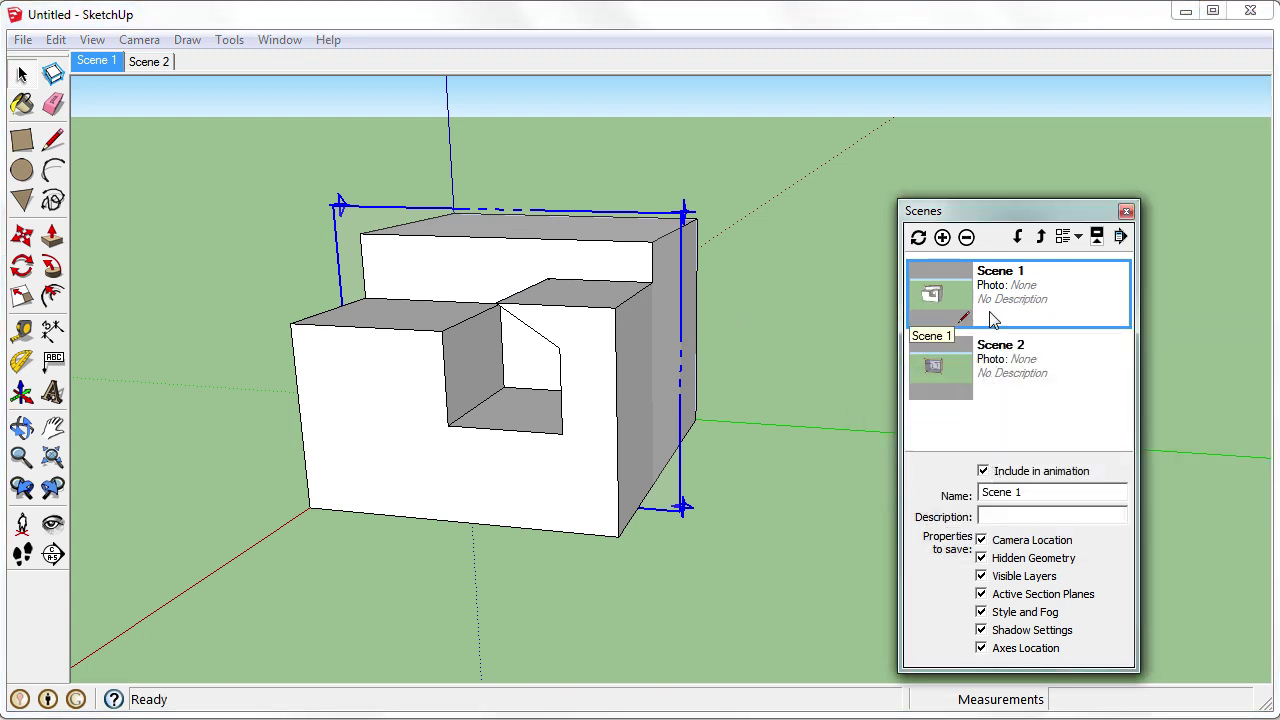
# - Activate Scene 2 and Scene 1 alternately to examine the animated transition between the cut and uncut block
pyautogui.click(1013, 366)
pyautogui.doubleClick(1013, 366)
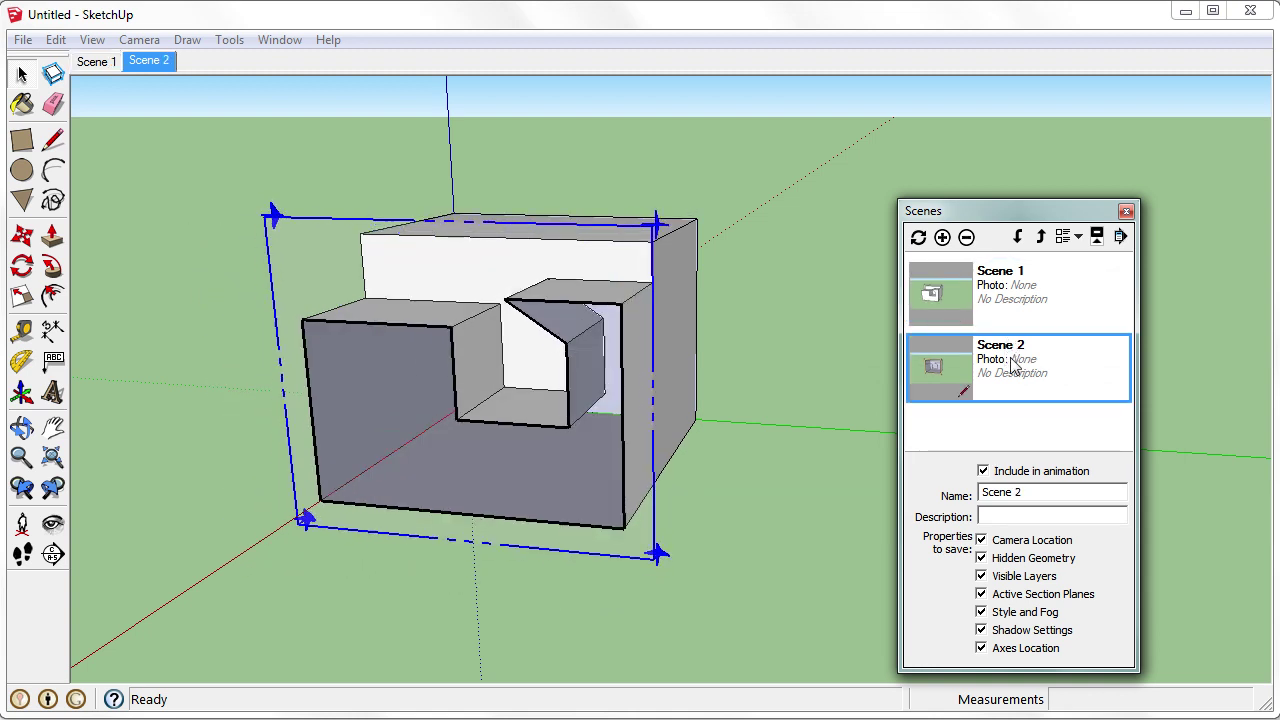
pyautogui.doubleClick(1027, 292)
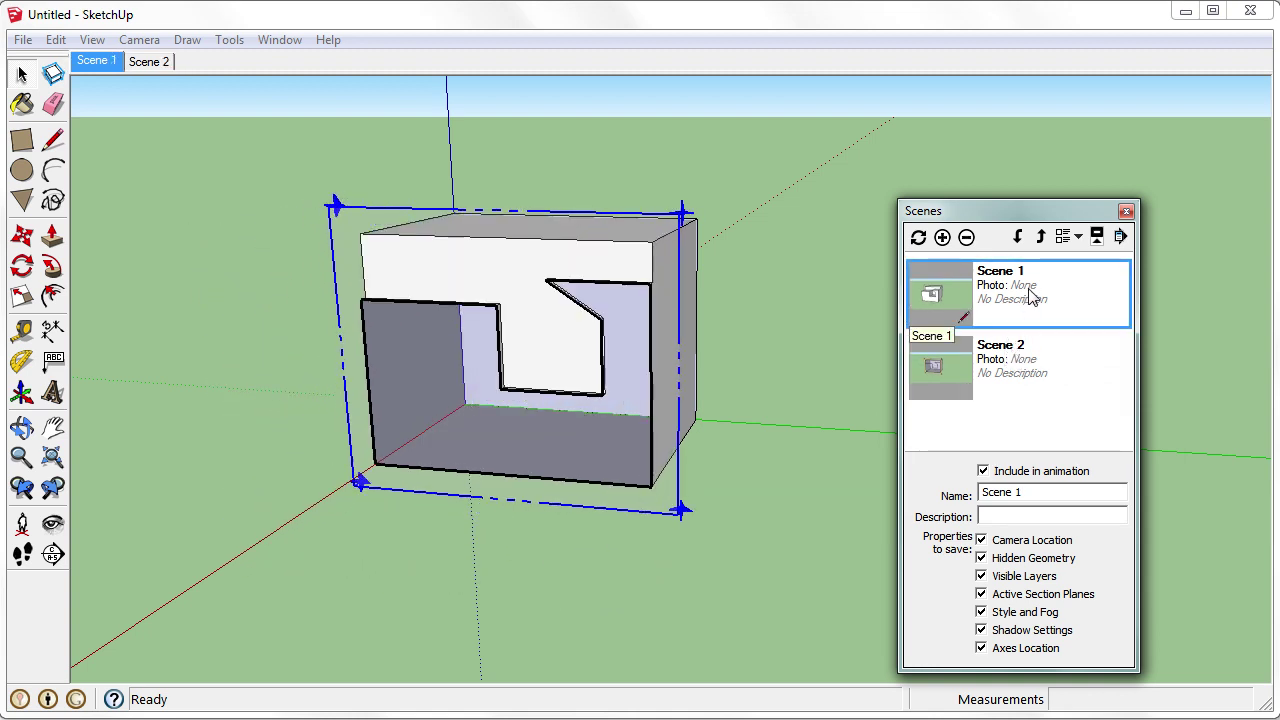
pyautogui.doubleClick(1027, 366)
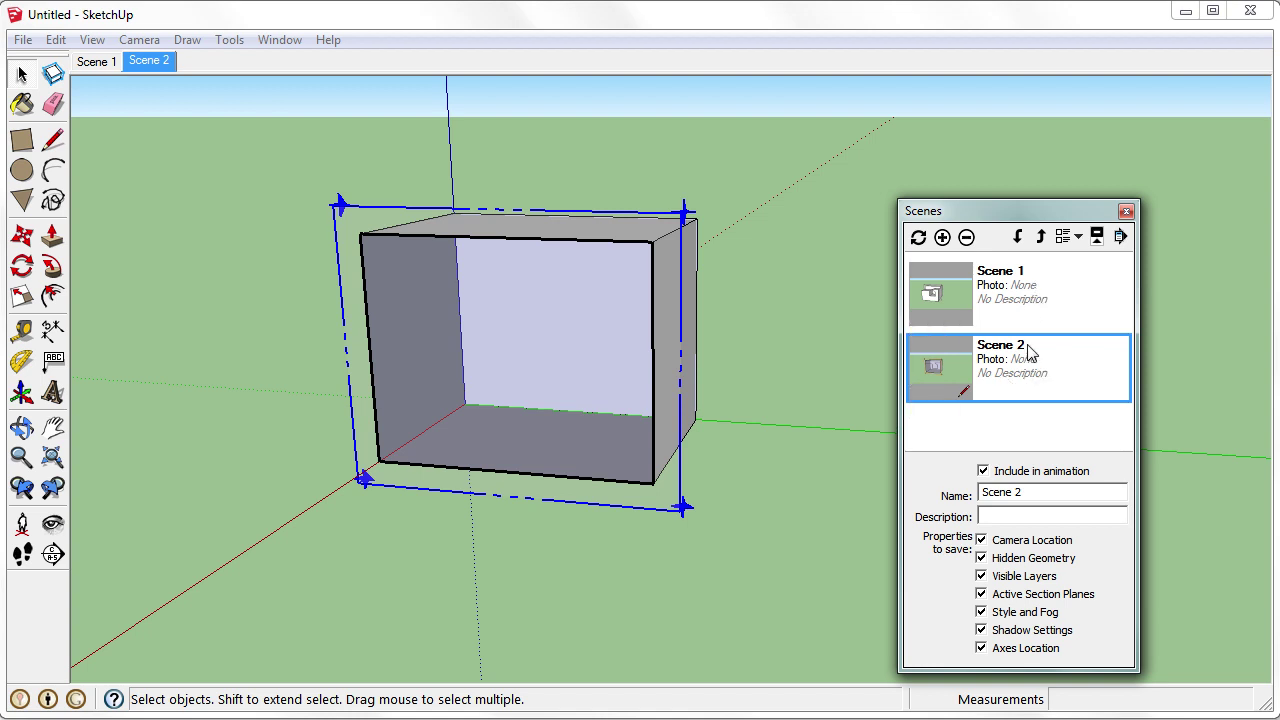
pyautogui.click(1032, 307)
pyautogui.click(1034, 380)
pyautogui.click(1035, 309)
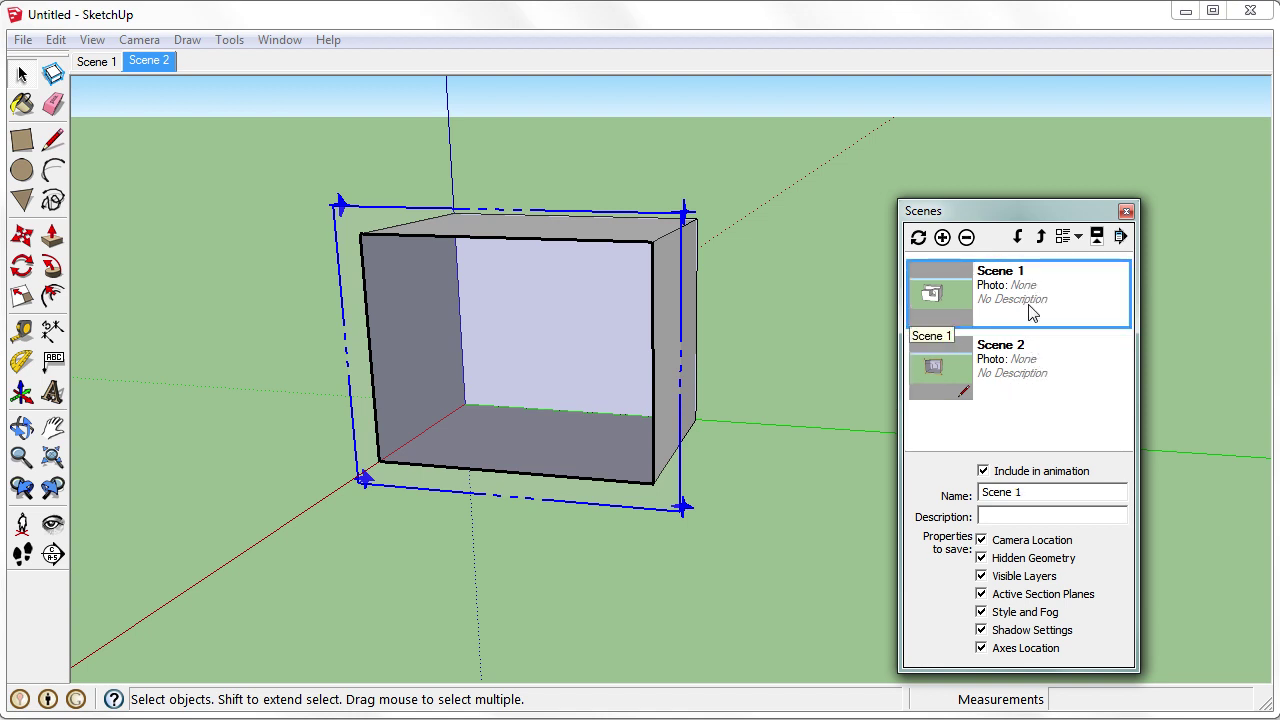
pyautogui.doubleClick(1032, 312)
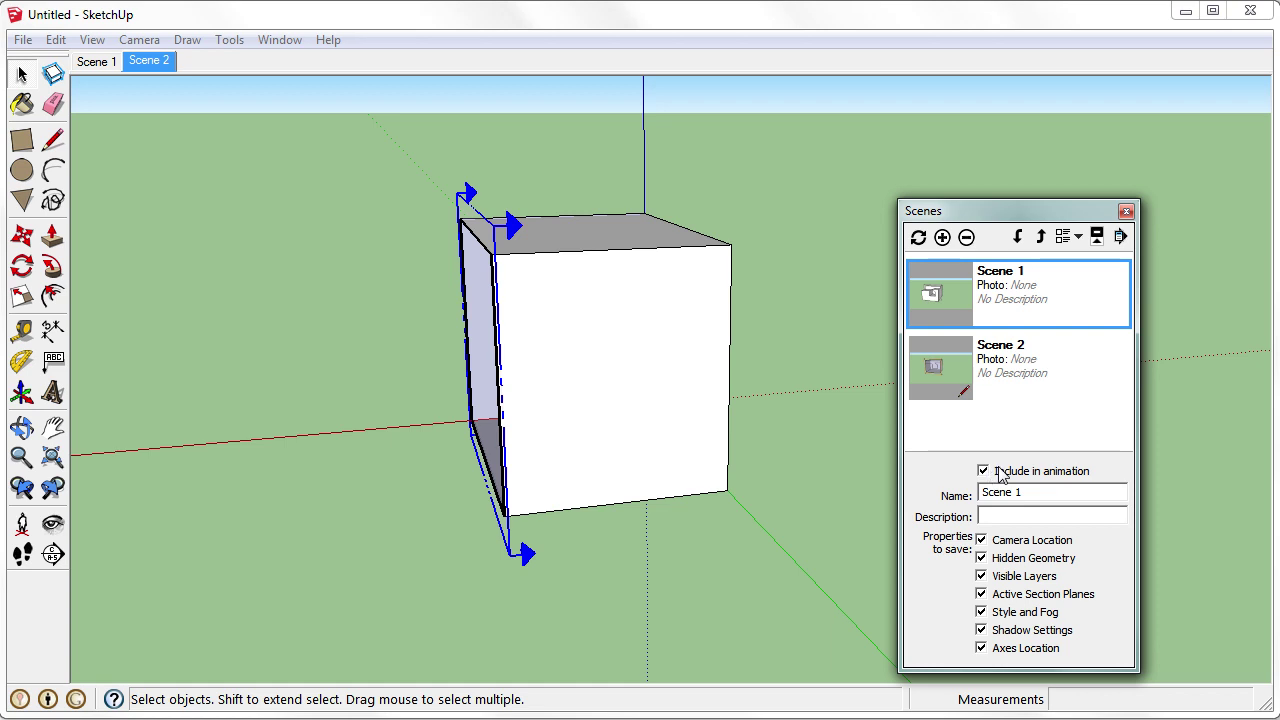
# - Look over the scene animation commands for the model without running any of them
pyautogui.click(92, 40)
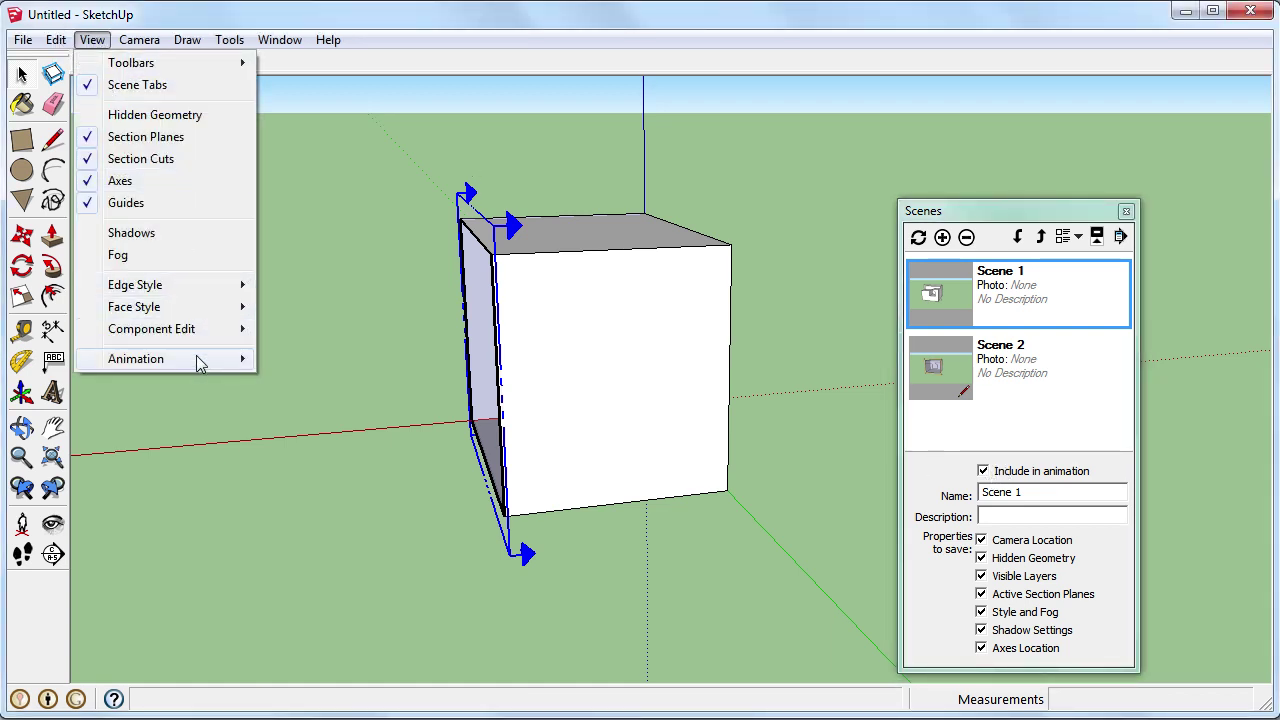
pyautogui.moveTo(200, 358)
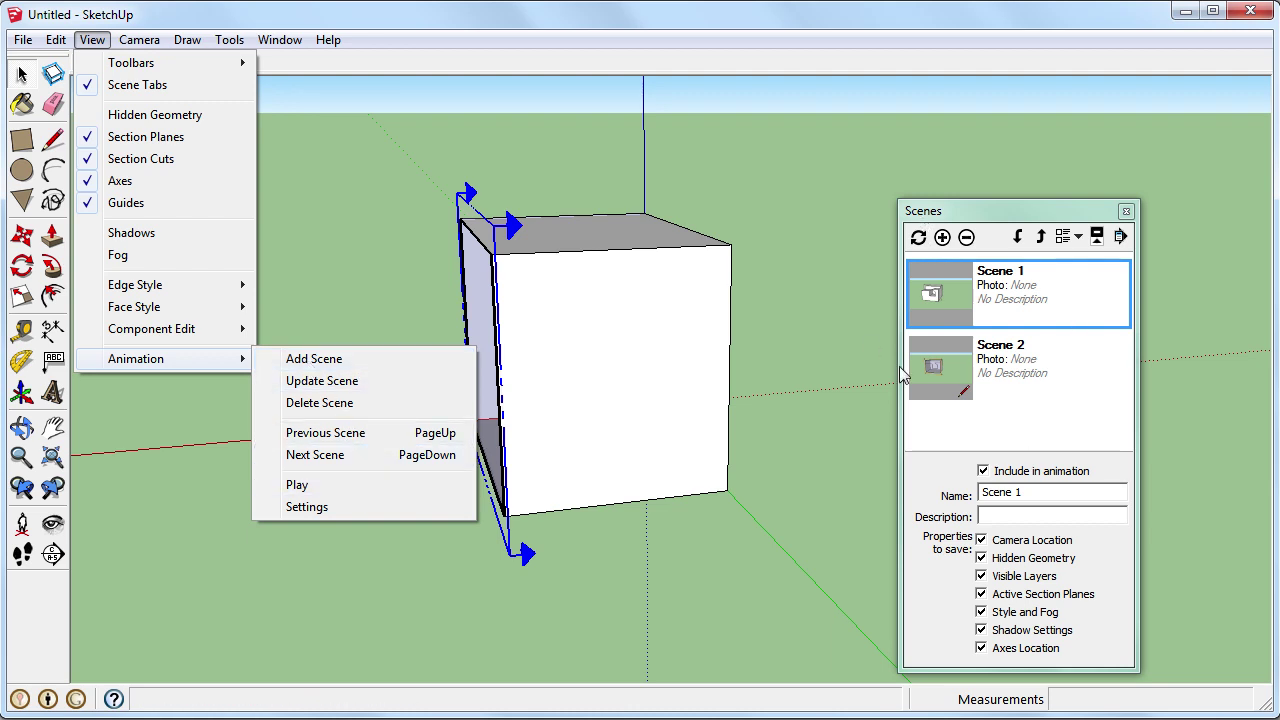
pyautogui.click(490, 222)
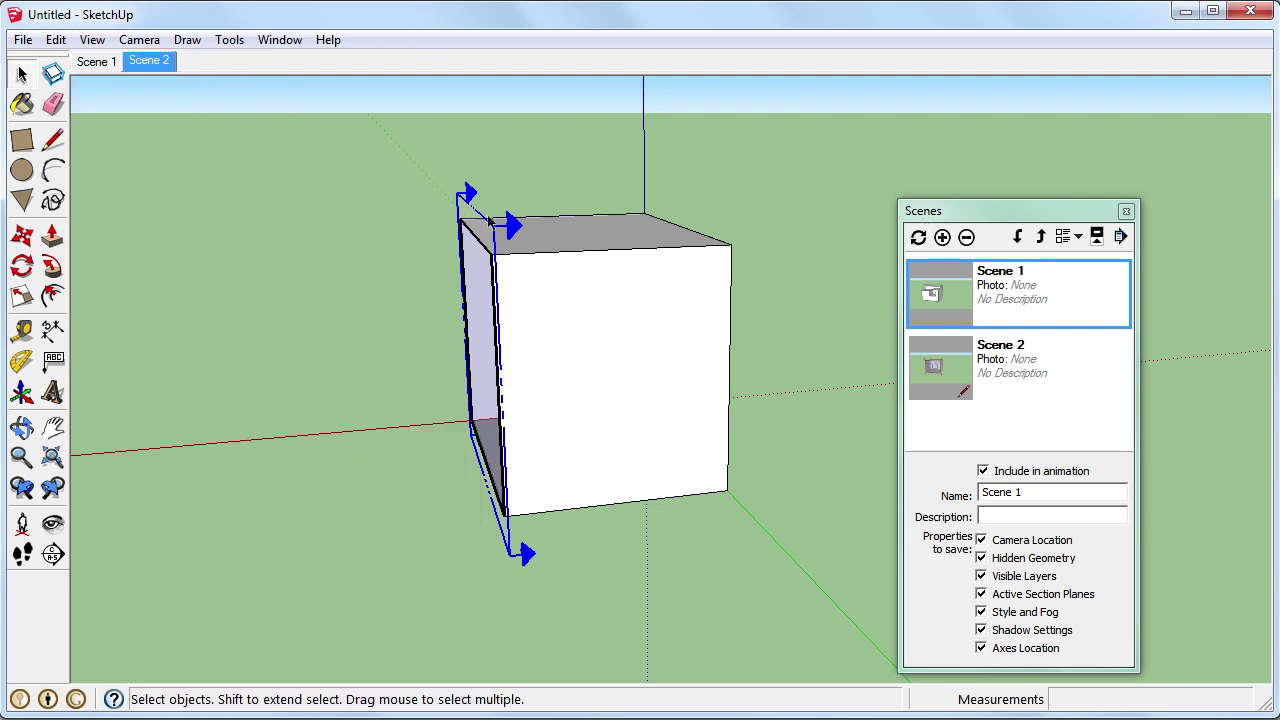
pyautogui.click(742, 116)
# - Activate Scene 1 and place a second section plane on the block's tall flat side face
pyautogui.moveTo(650, 190); pyautogui.dragTo(722, 240, button='middle')
pyautogui.doubleClick(1047, 300)
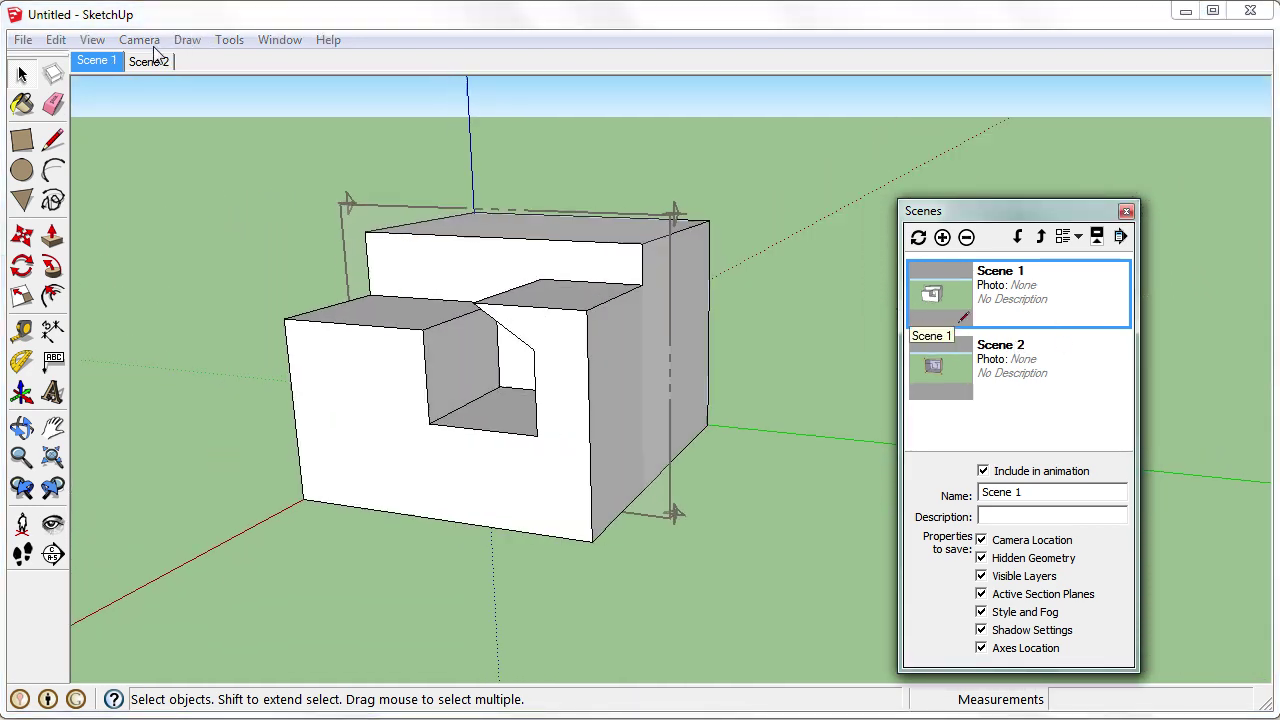
pyautogui.click(187, 40)
pyautogui.moveTo(229, 40)
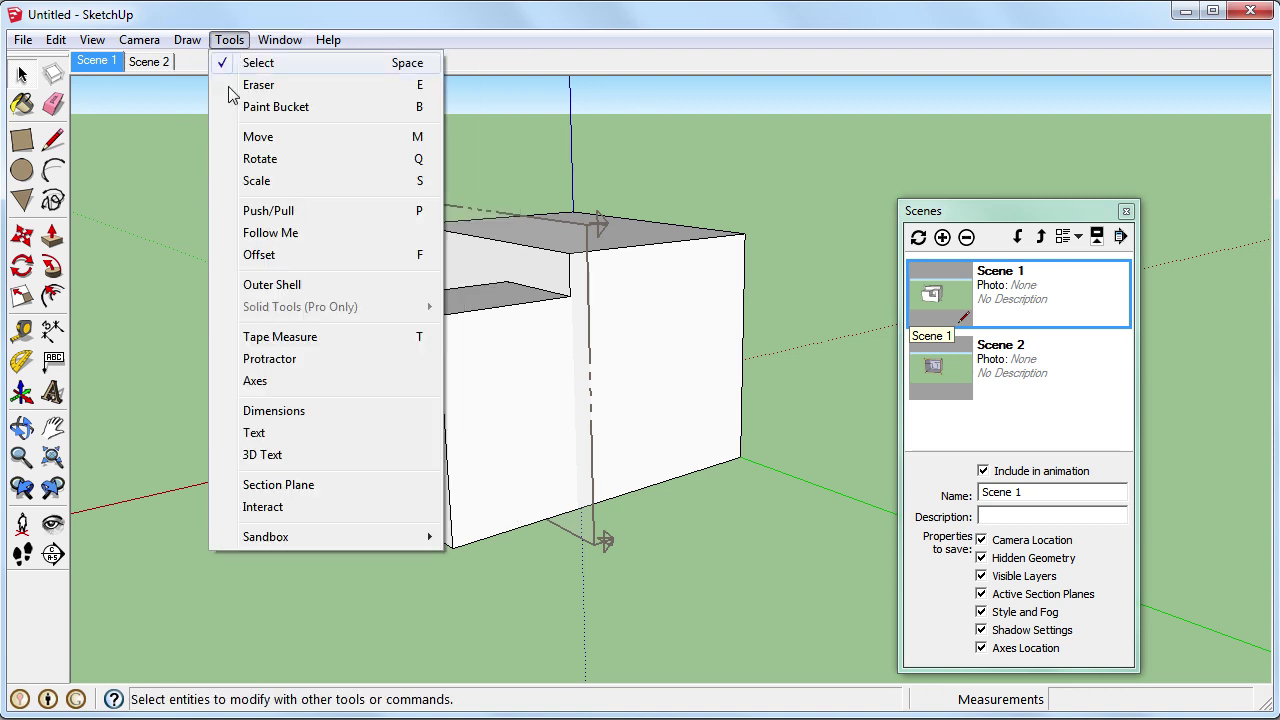
pyautogui.click(333, 485)
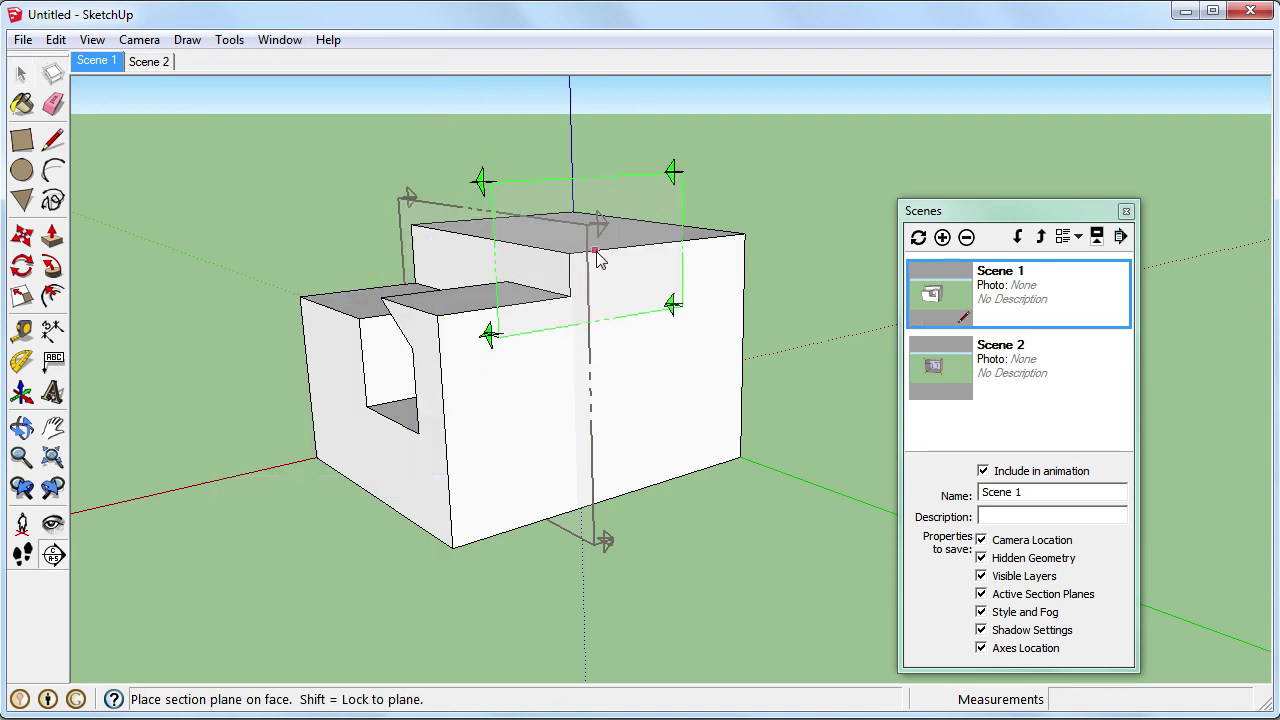
pyautogui.click(670, 398)
pyautogui.press('space')
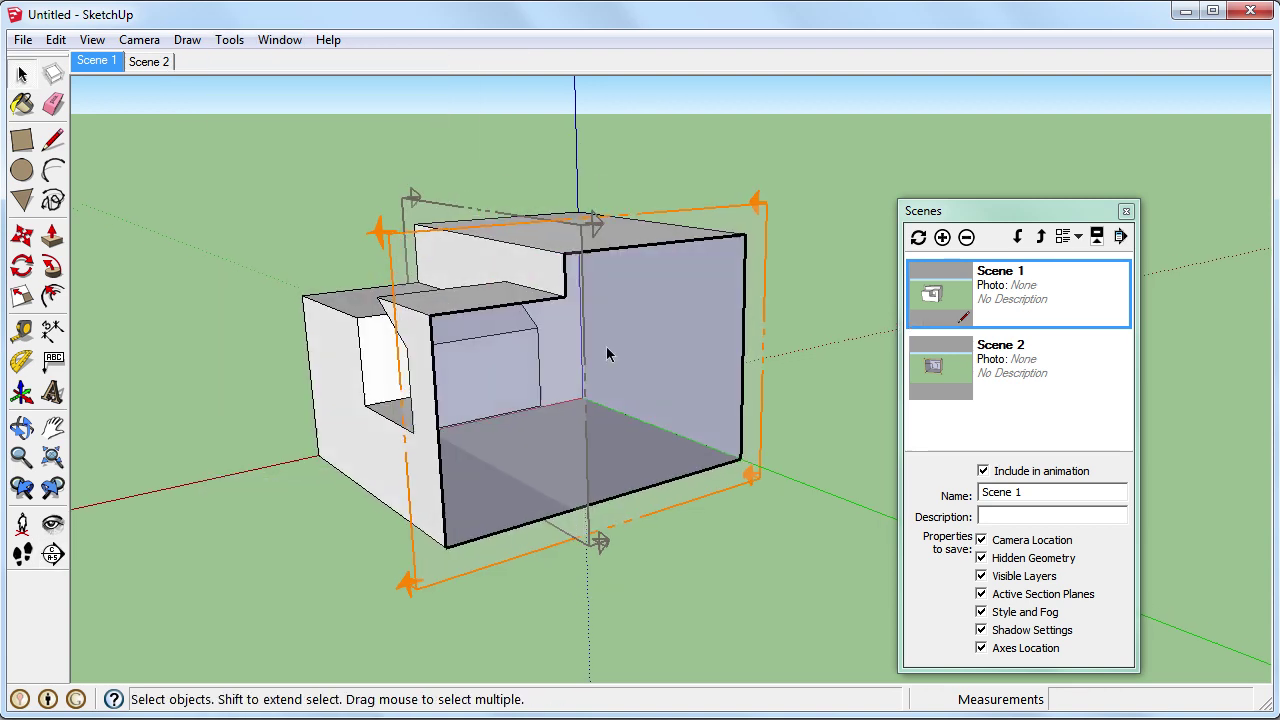
# - Rotate the new section plane 15 degrees about a point on the block's front vertical edge
pyautogui.click(22, 266)
pyautogui.moveTo(622, 518); pyautogui.dragTo(631, 391, button='middle')
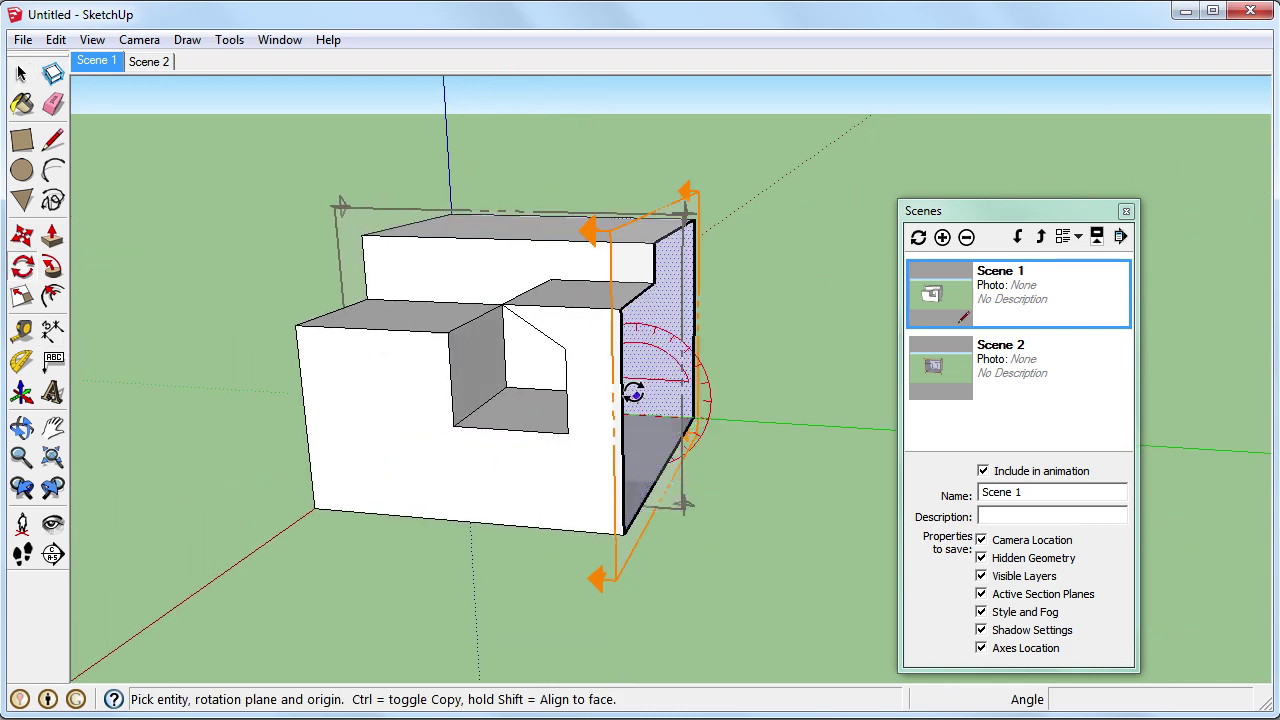
pyautogui.click(622, 383)
pyautogui.click(556, 379)
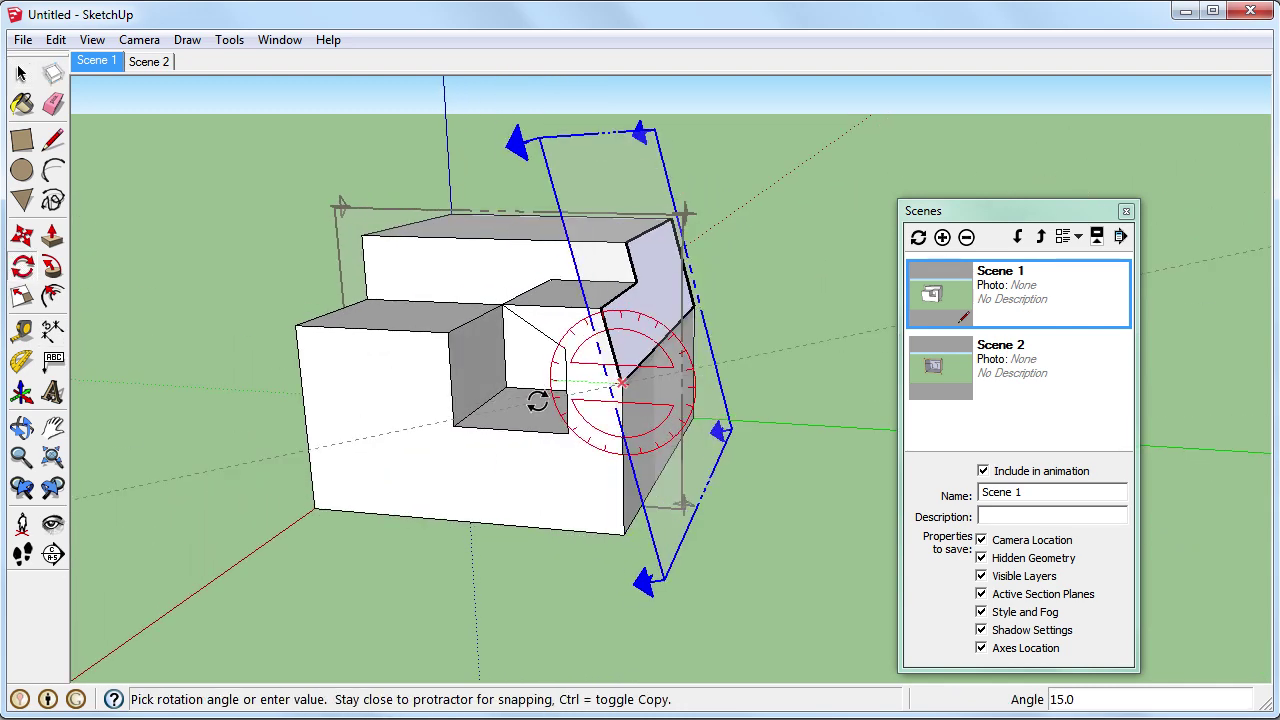
pyautogui.click(537, 401)
# - Move the tilted section plane about 2' 5 3/8" into the block so it cuts through the notch
pyautogui.click(27, 240)
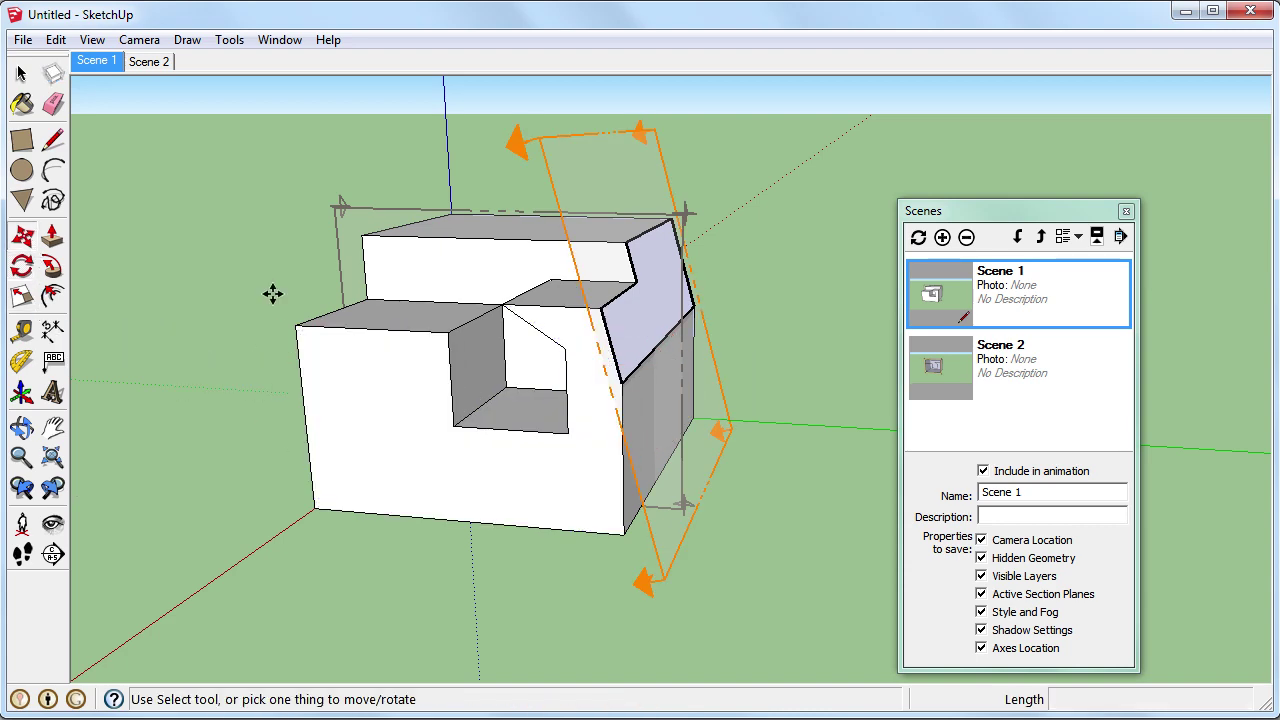
pyautogui.click(602, 194)
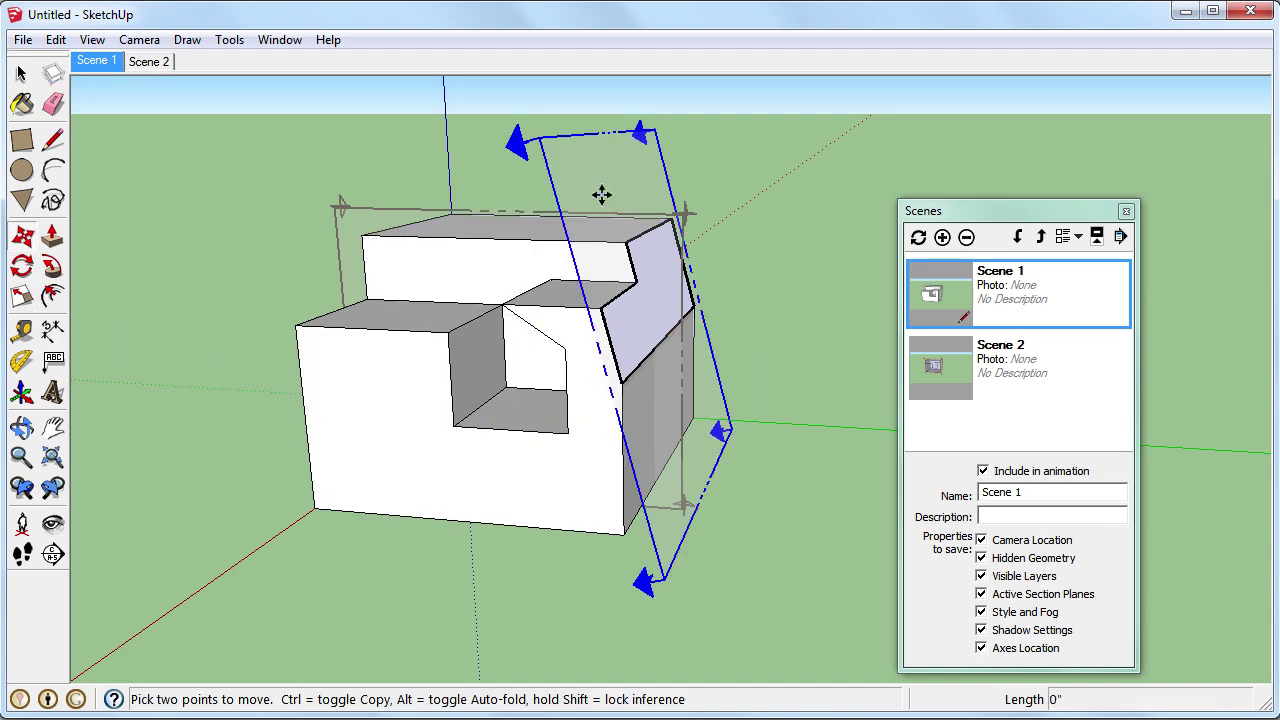
pyautogui.click(527, 201)
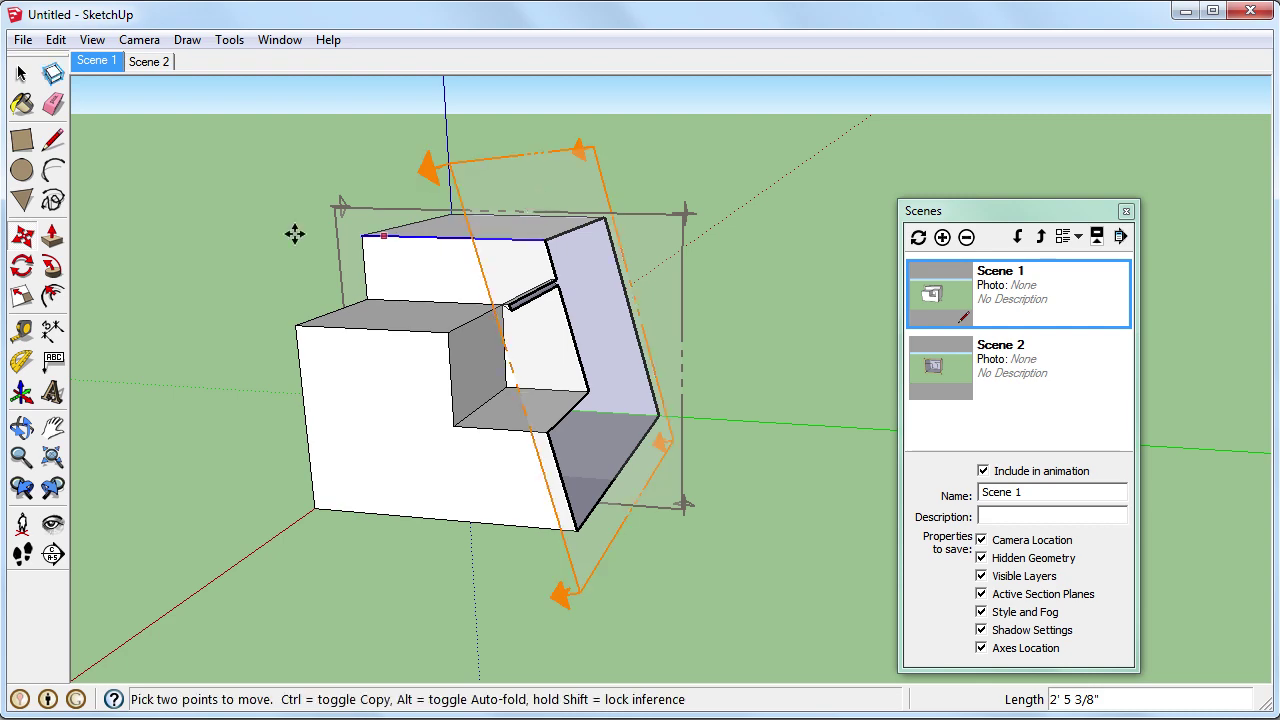
# - Activate Scene 2 and return to Scene 1 to examine the transition with the second section plane in the model
pyautogui.click(22, 74)
pyautogui.click(1018, 378)
pyautogui.doubleClick(1016, 380)
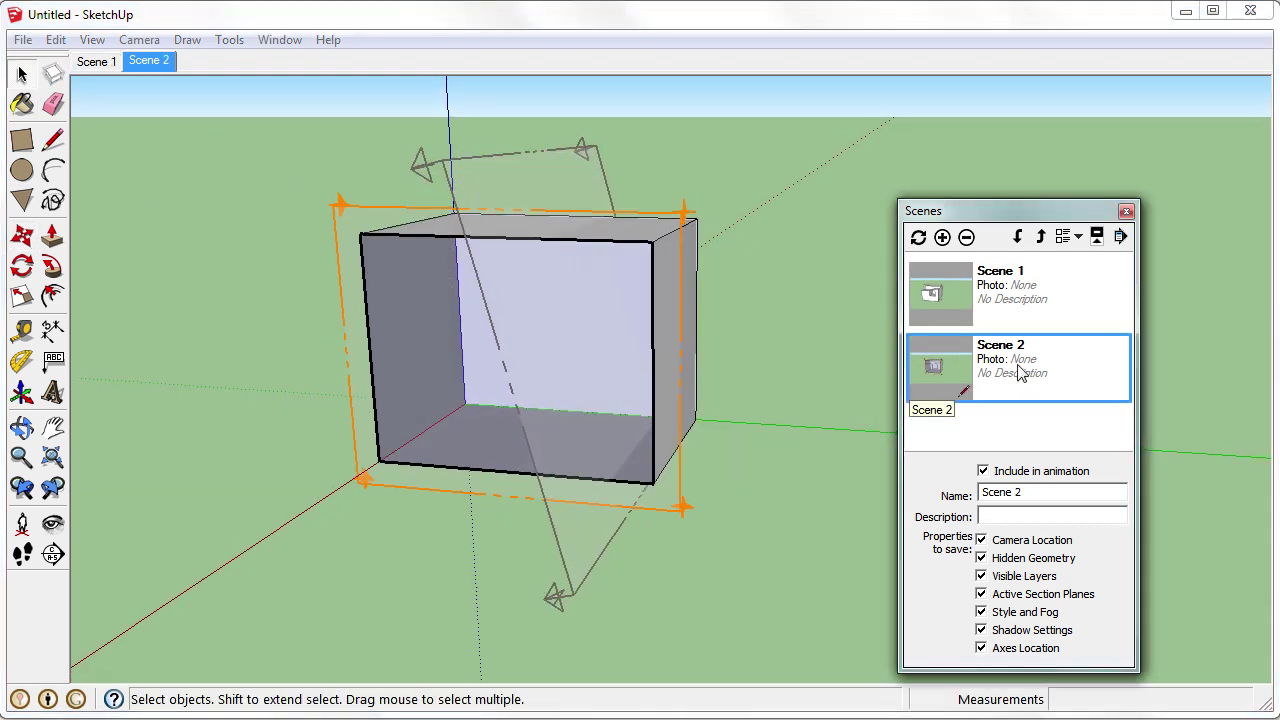
pyautogui.doubleClick(1021, 296)
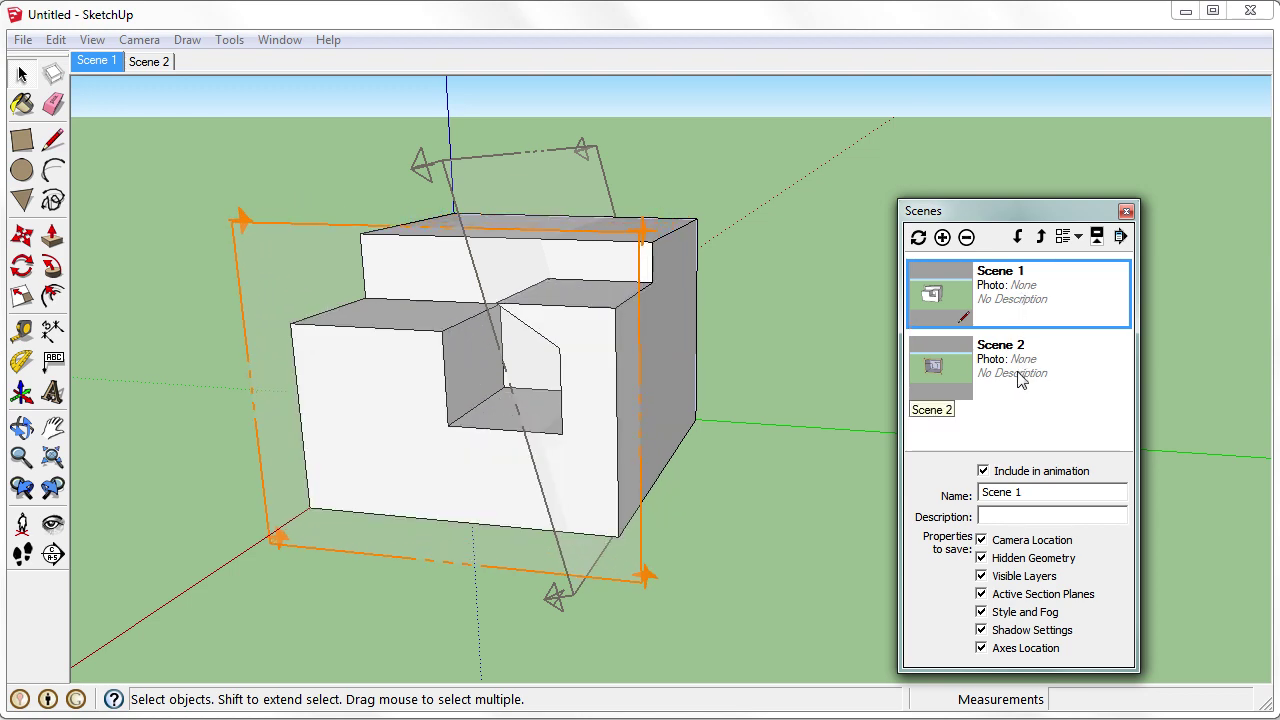